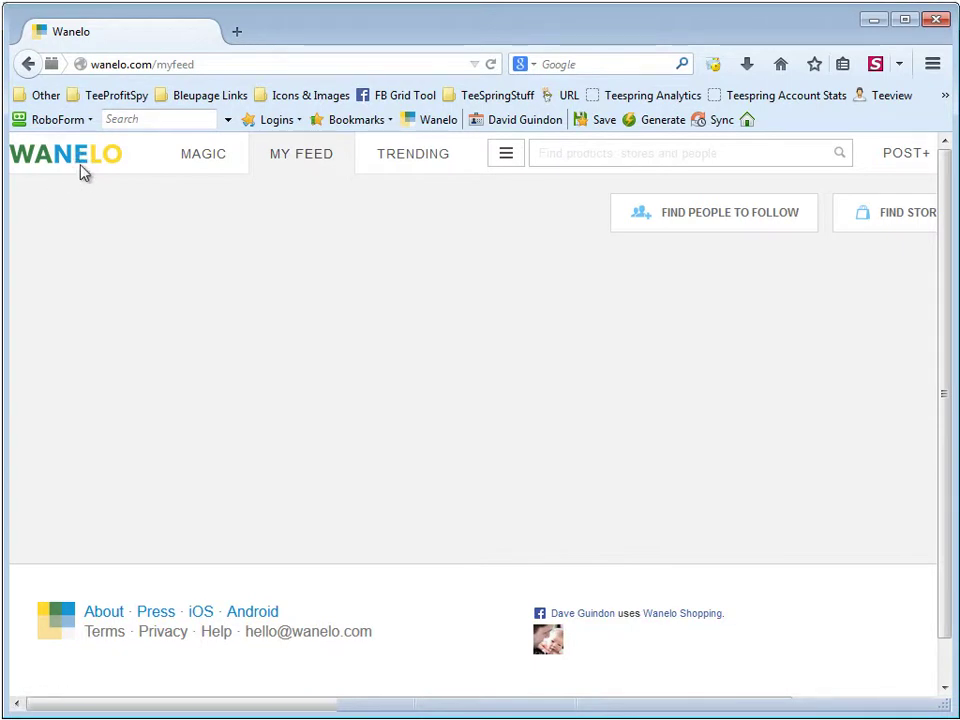
Search Wanelo for "country shirt" and browse the product results
left_click(570, 156)
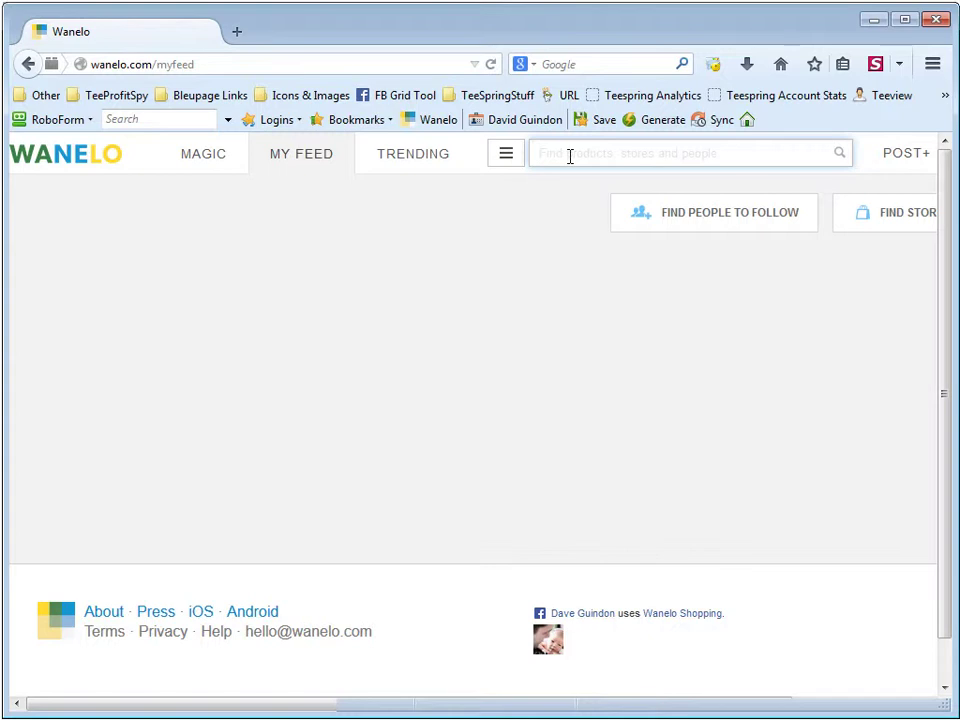
type("coun")
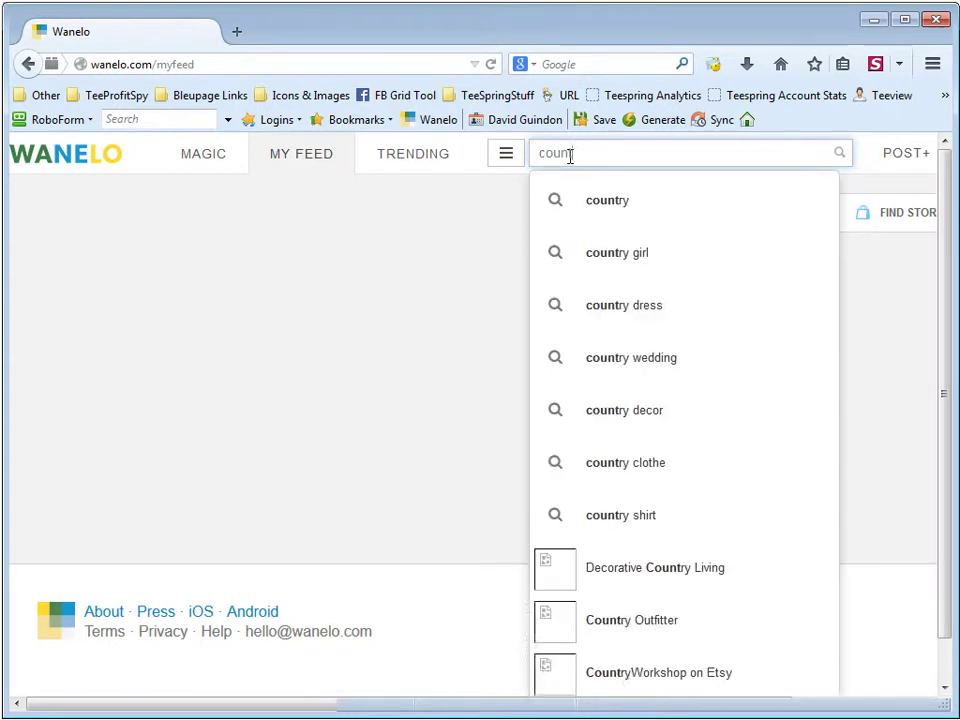
type("try shirt")
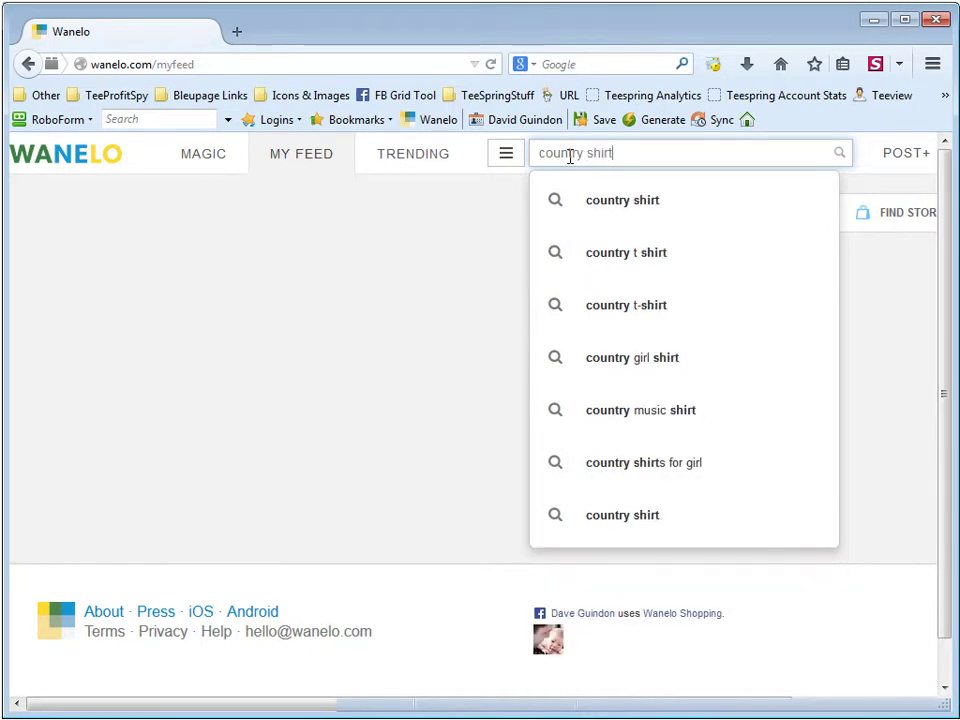
key("Return")
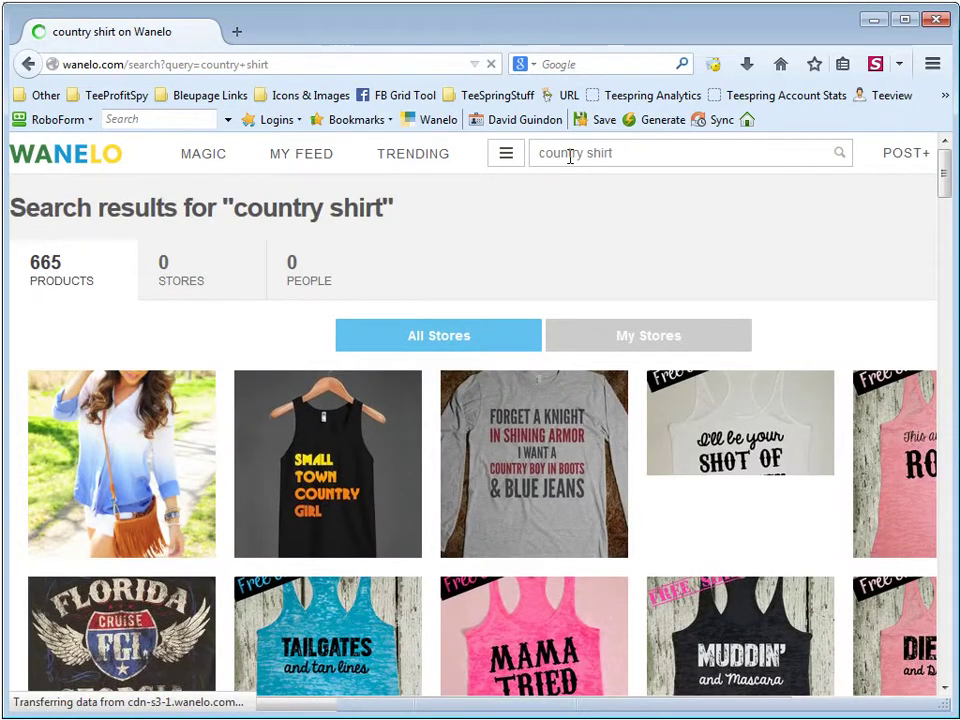
mouse_move(948, 178)
left_mouse_down()
mouse_move(950, 660)
mouse_move(949, 204)
mouse_move(936, 161)
left_mouse_up()
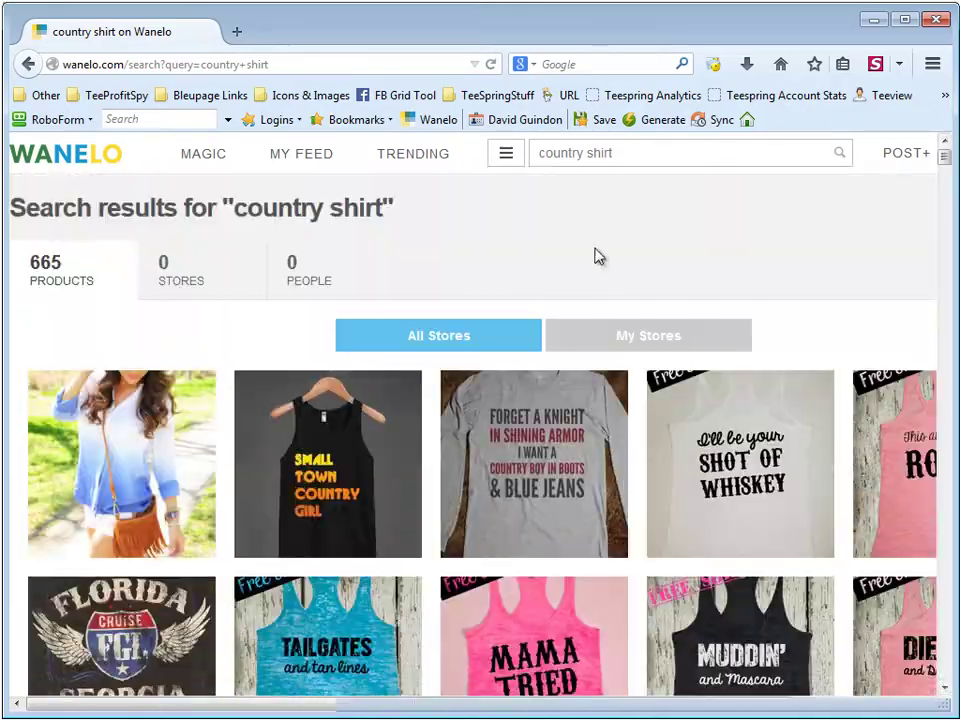
scroll(440, 320, "down", 2)
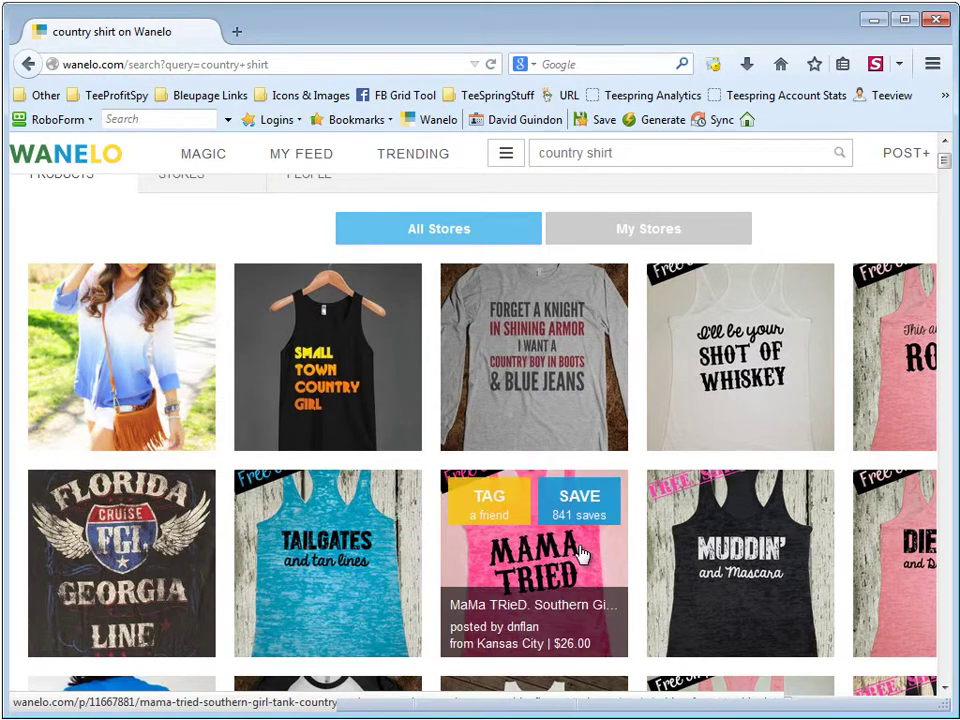
scroll(579, 553, "down", 5)
scroll(579, 553, "up", 6)
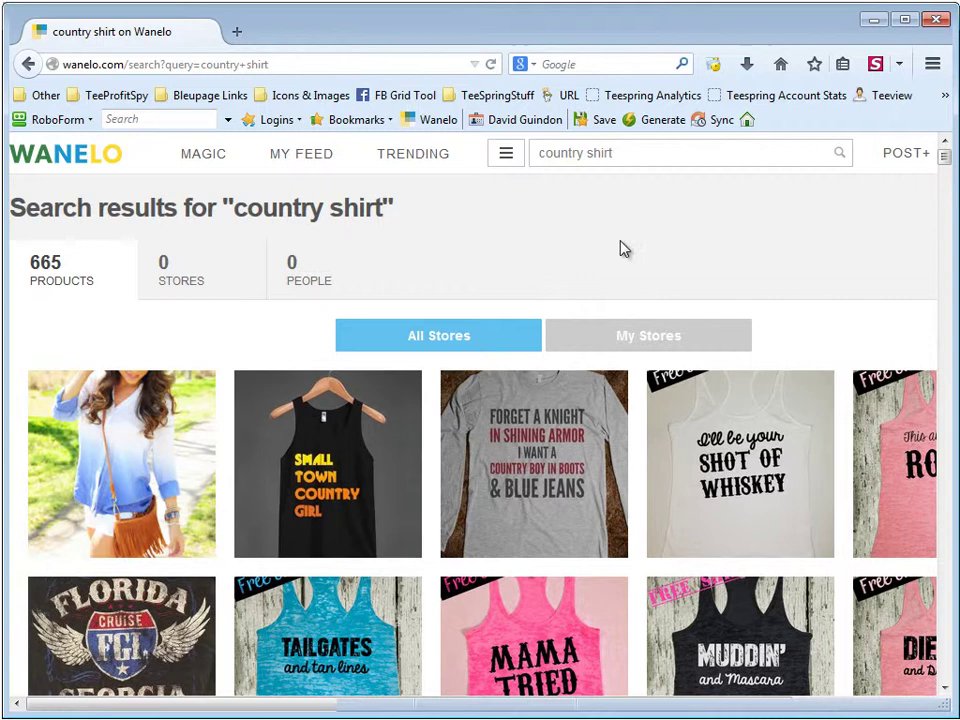
Switch to Tee Inspector, run a Wanelo search for "country girl" and check the available maximum-result options
left_click(884, 24)
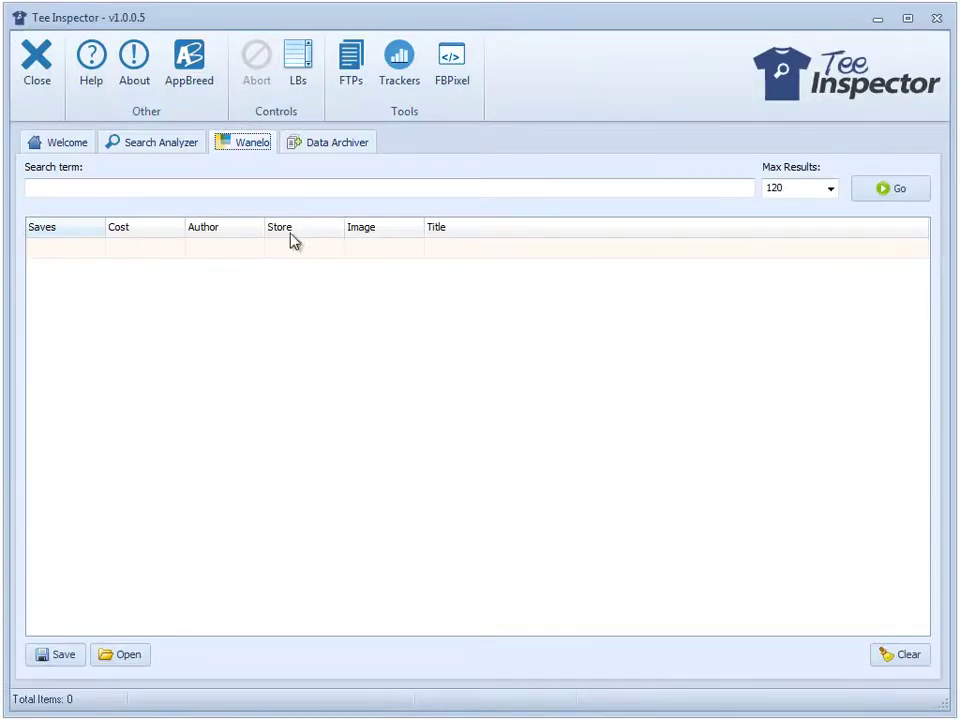
left_click(239, 188)
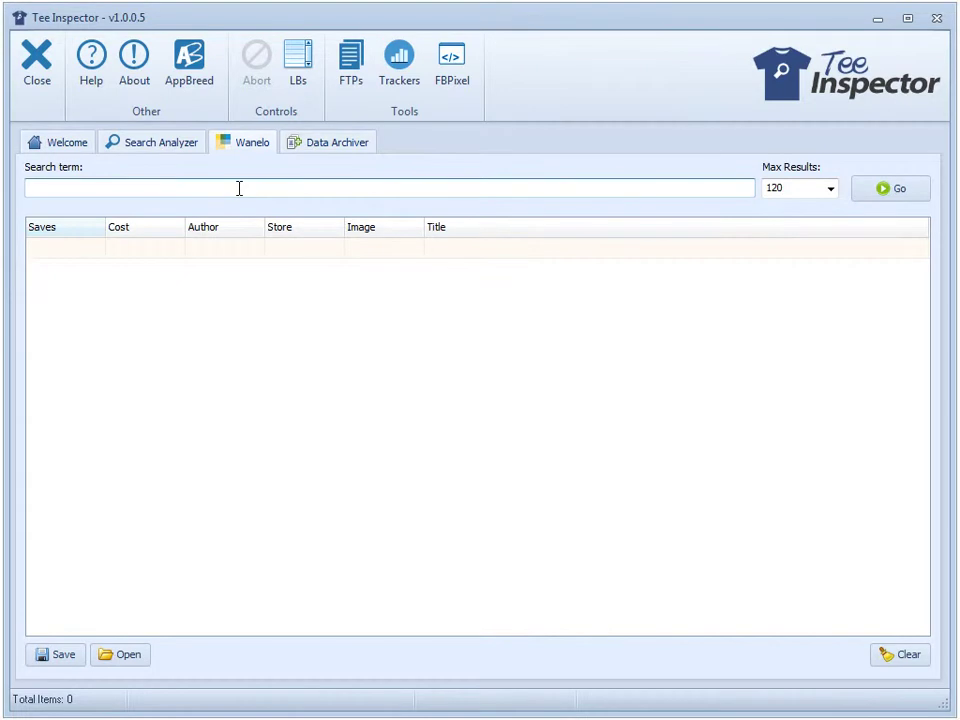
type("country girl")
key("Return")
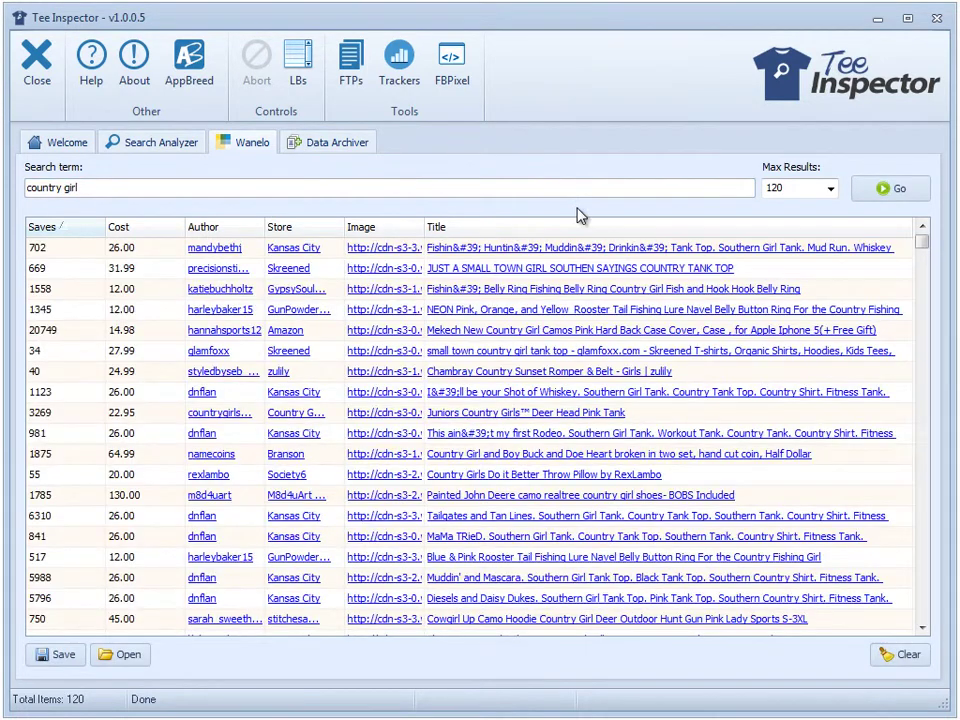
left_click(782, 194)
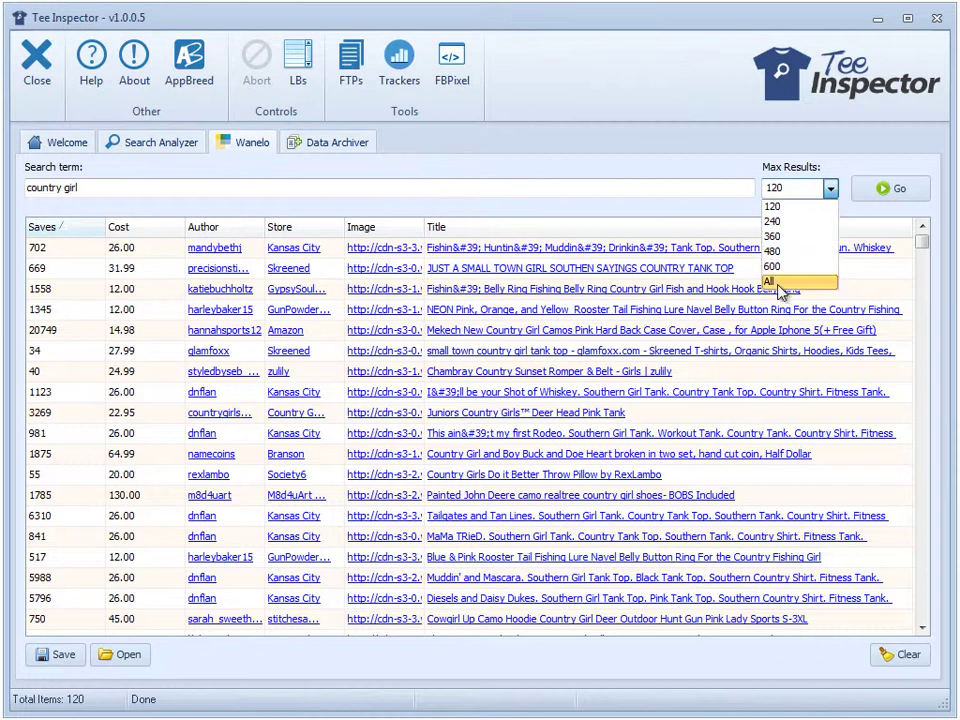
left_click(697, 160)
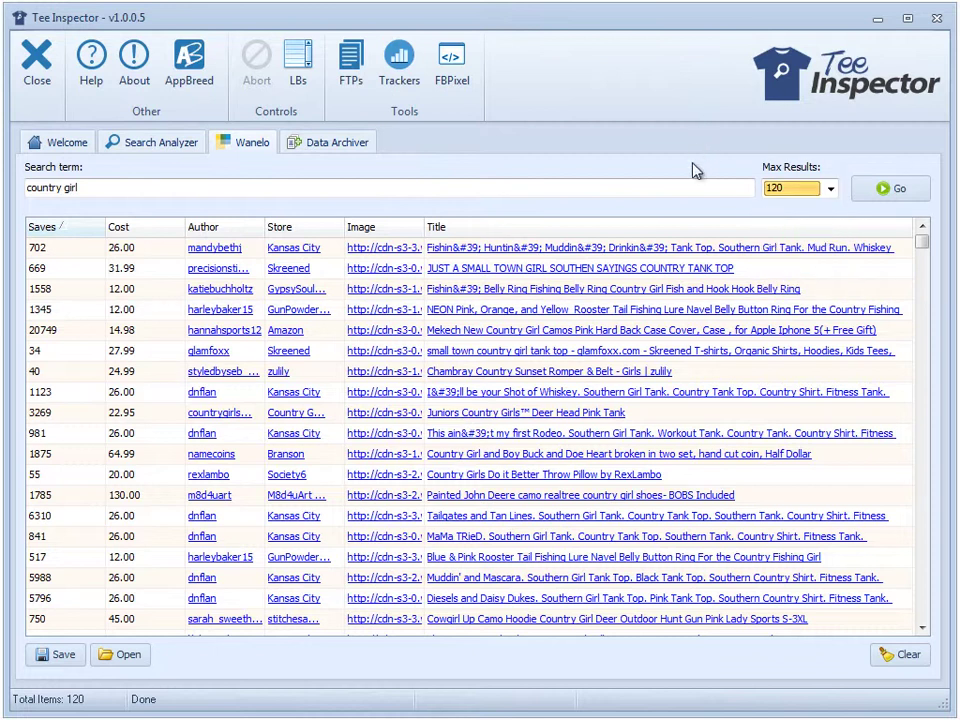
Sort the results by saves, highest first, and preview the images of top products, including the "COUNTRY GIRLS RELOAD" shirt
left_click(72, 228)
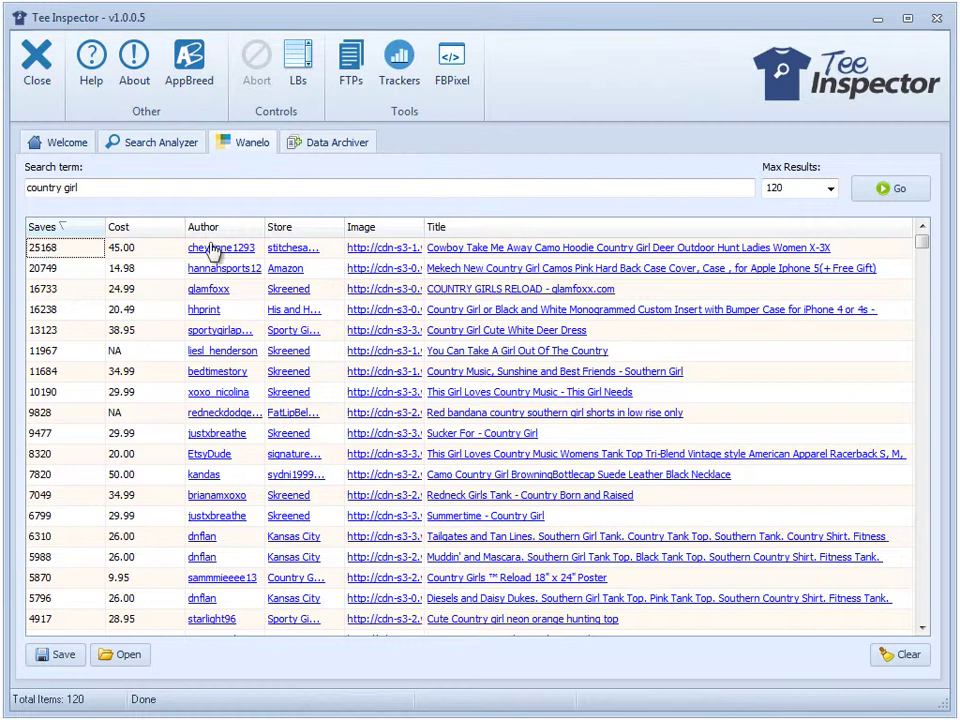
left_click(376, 254)
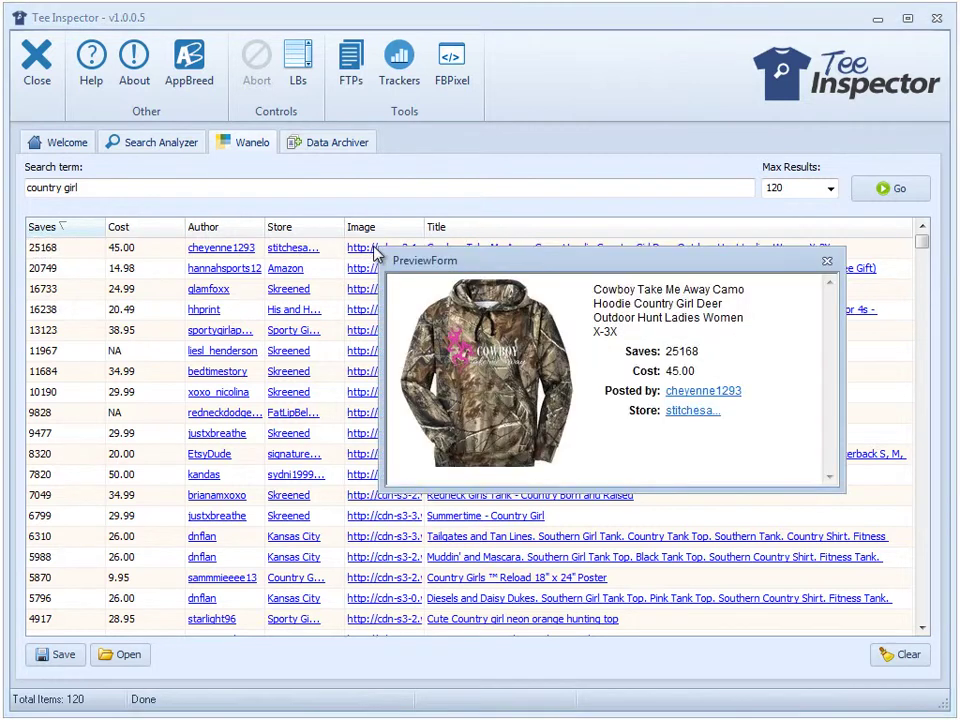
left_click(366, 272)
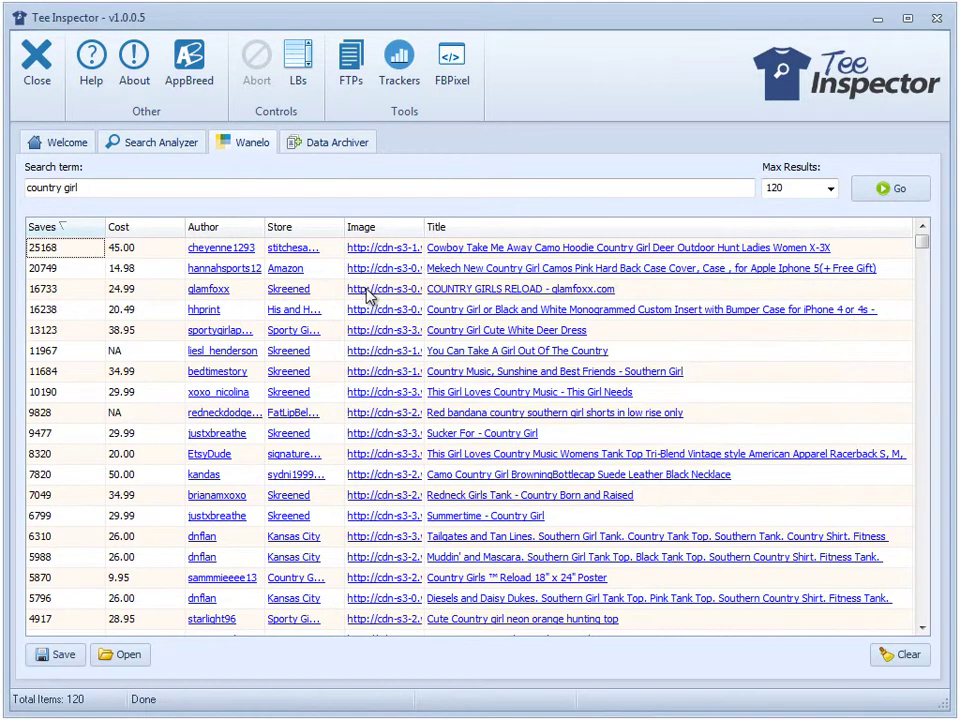
mouse_move(369, 296)
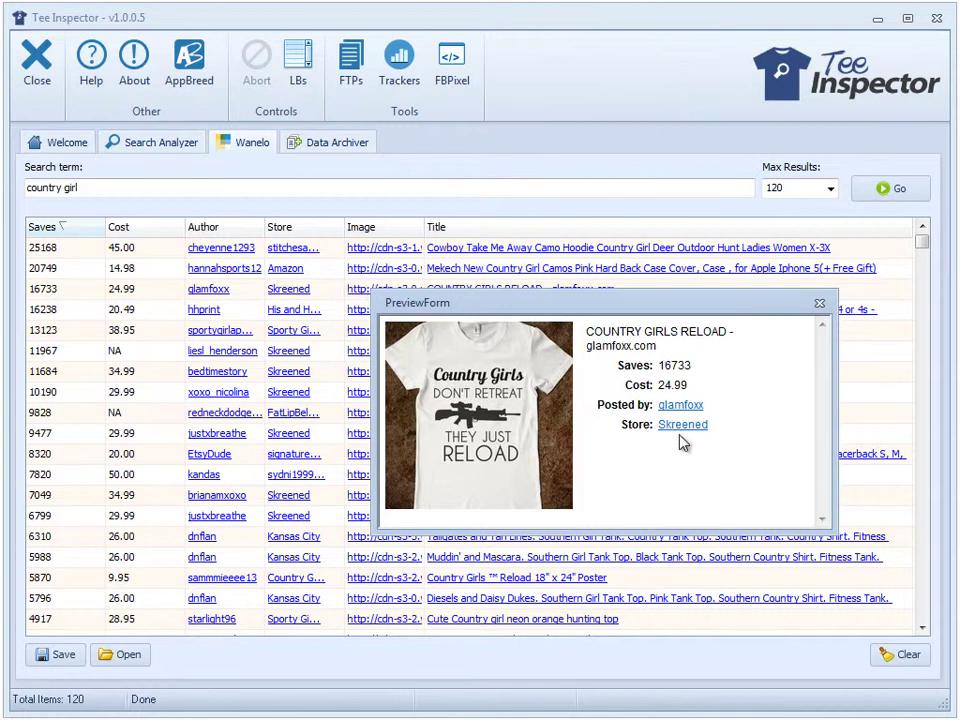
left_click(819, 302)
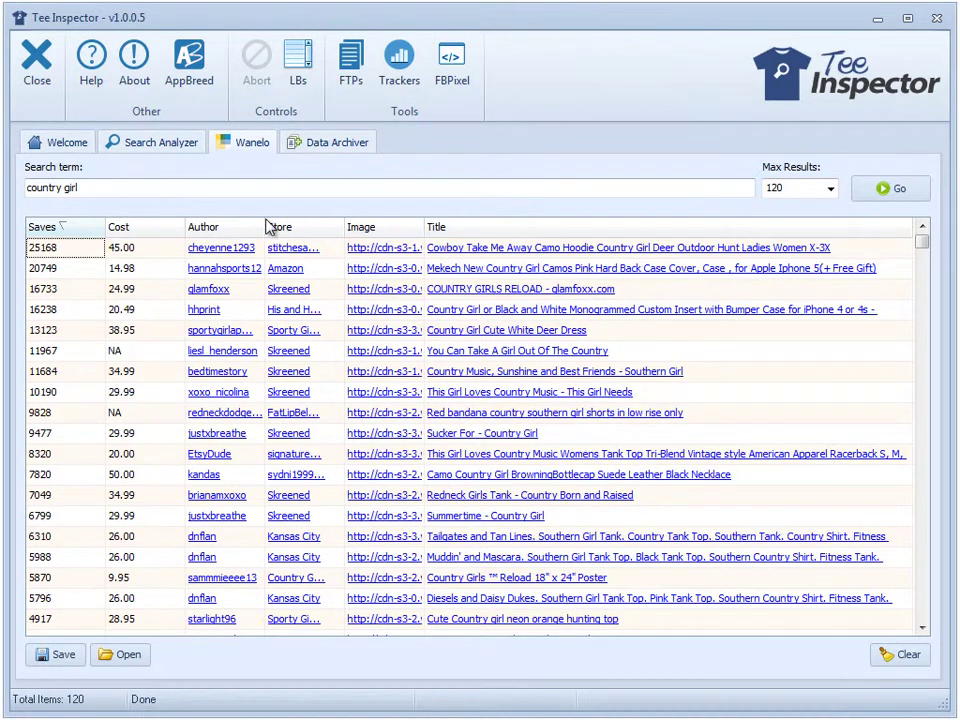
Try sorting the results by store, saves, cost and author in turn, each in descending order
left_click(296, 230)
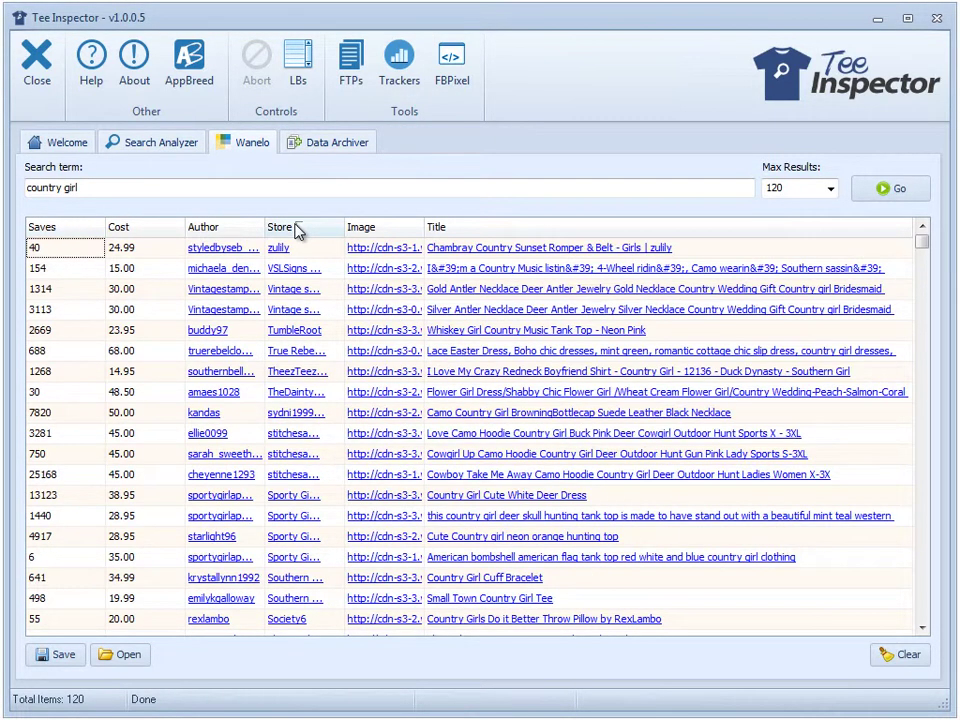
left_click(55, 230)
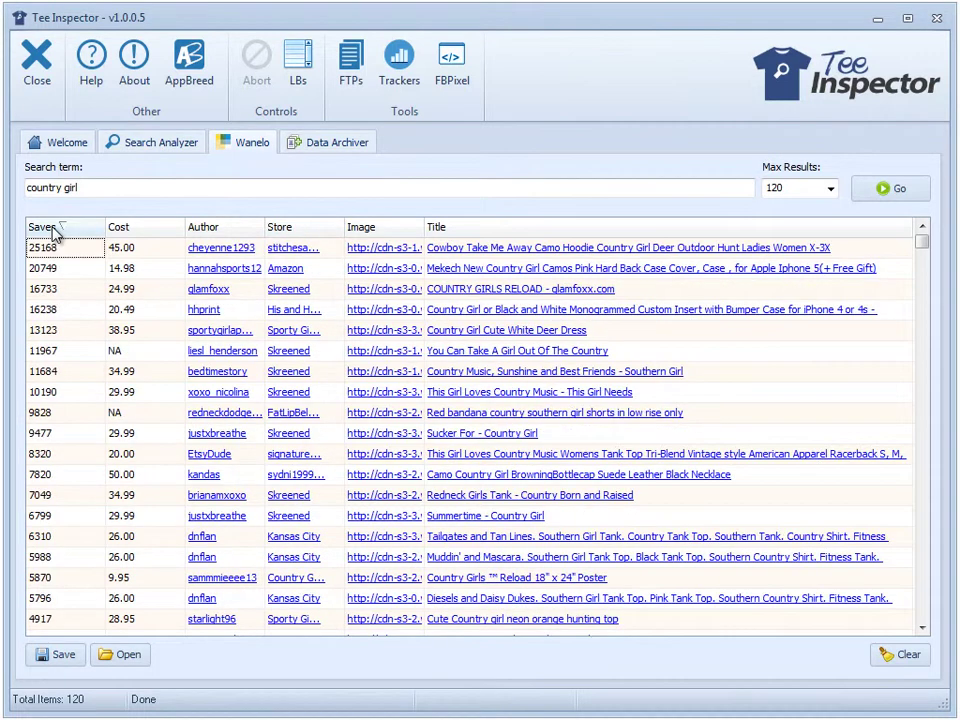
left_click(125, 231)
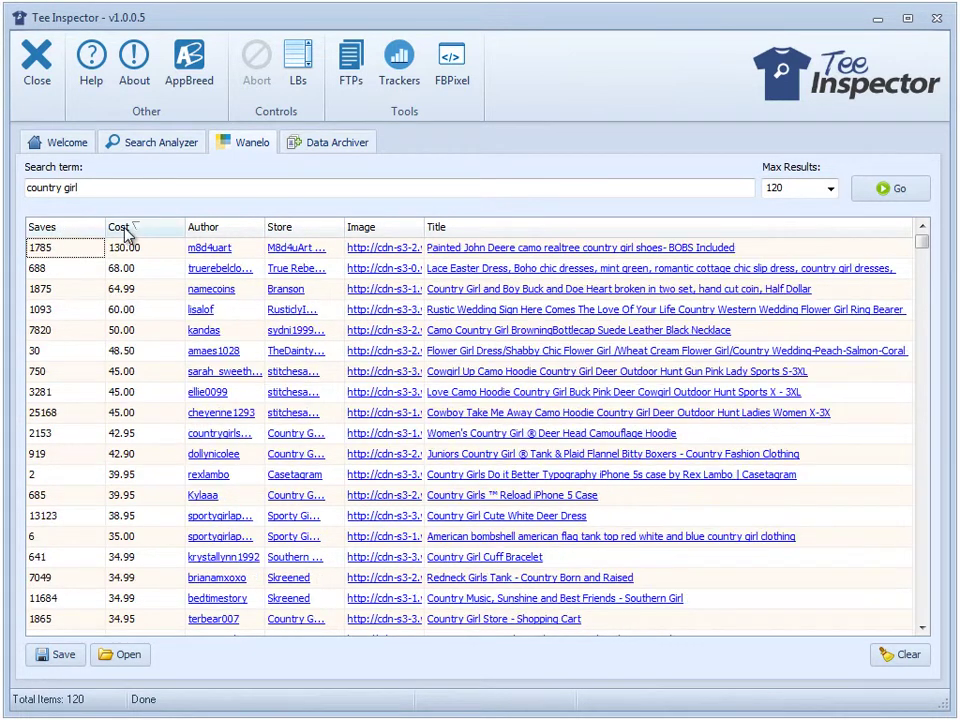
left_click(218, 231)
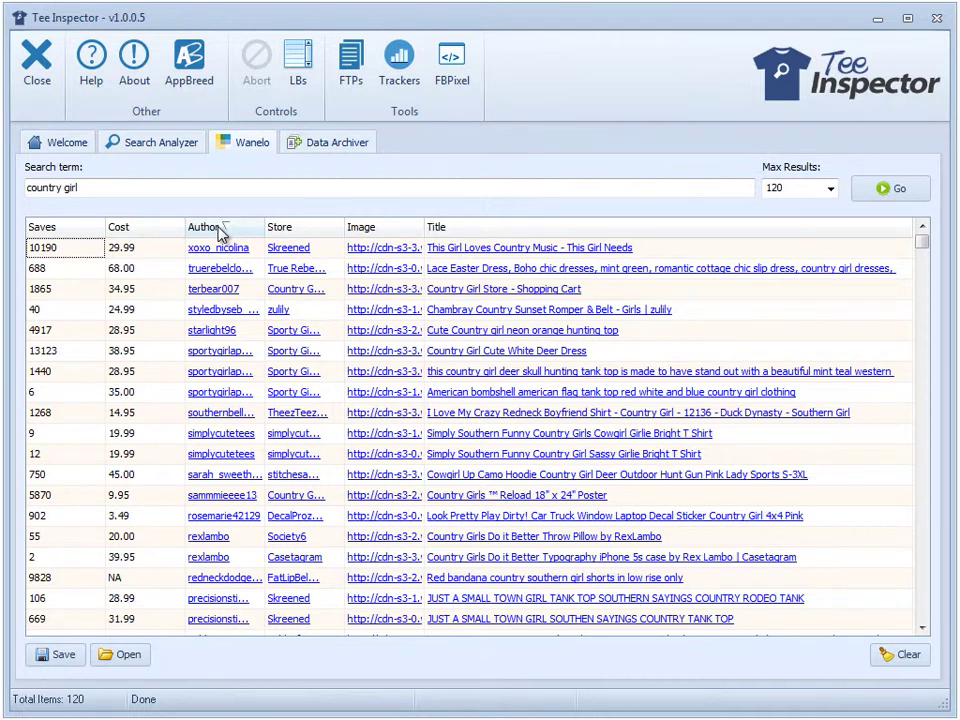
Sort the results by store in ascending order and open the Country Girl Jean Brand store page from its listing
left_click(305, 229)
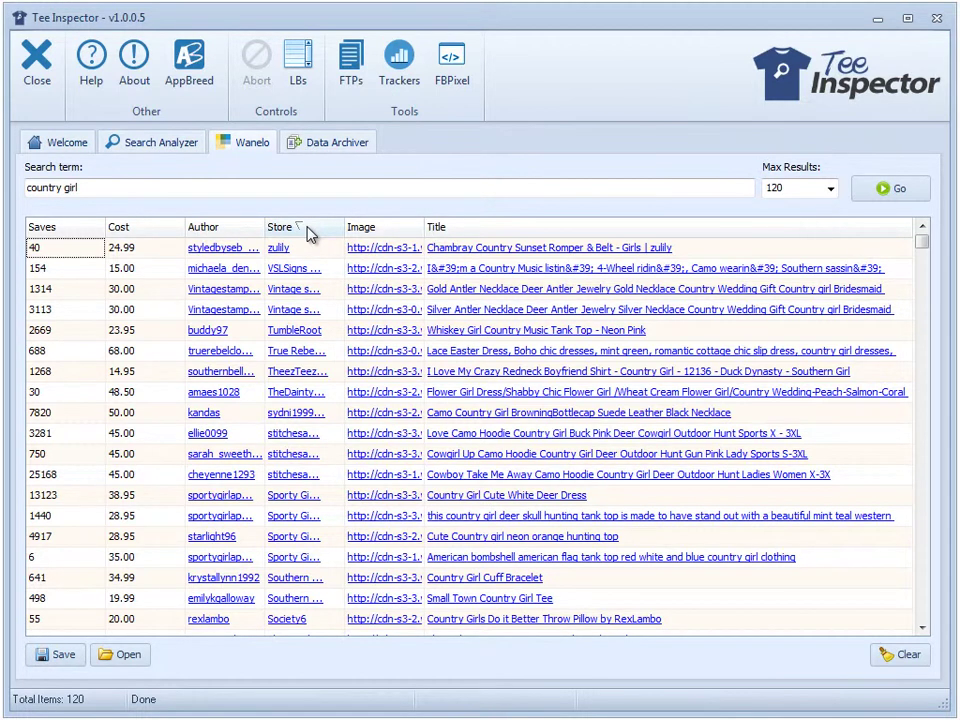
left_click(306, 229)
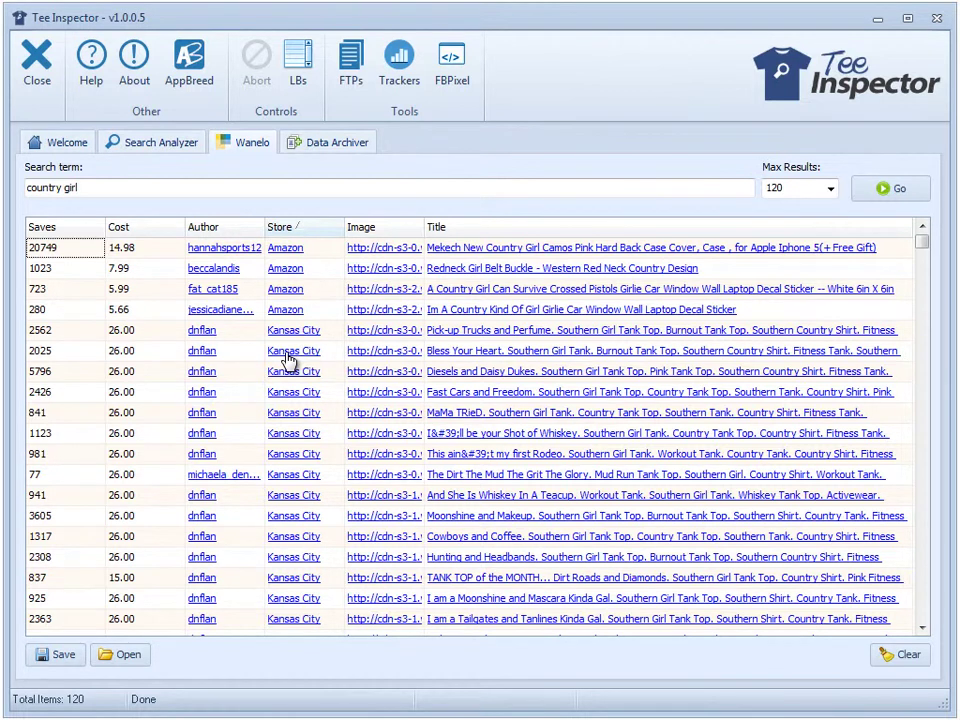
scroll(294, 561, "down", 7)
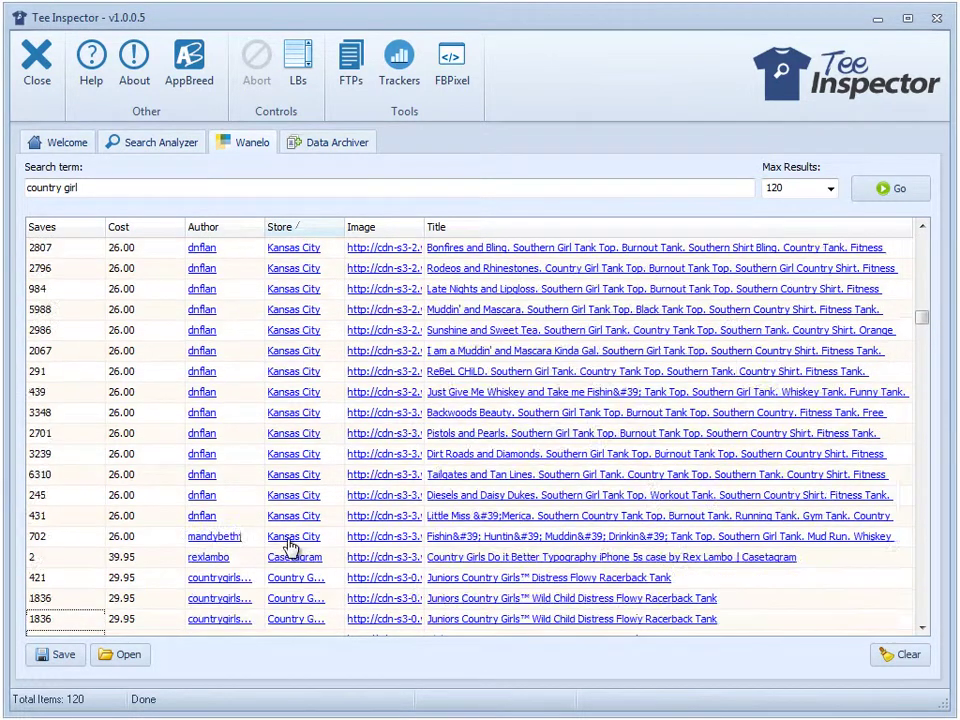
scroll(290, 550, "down", 5)
left_click(290, 578)
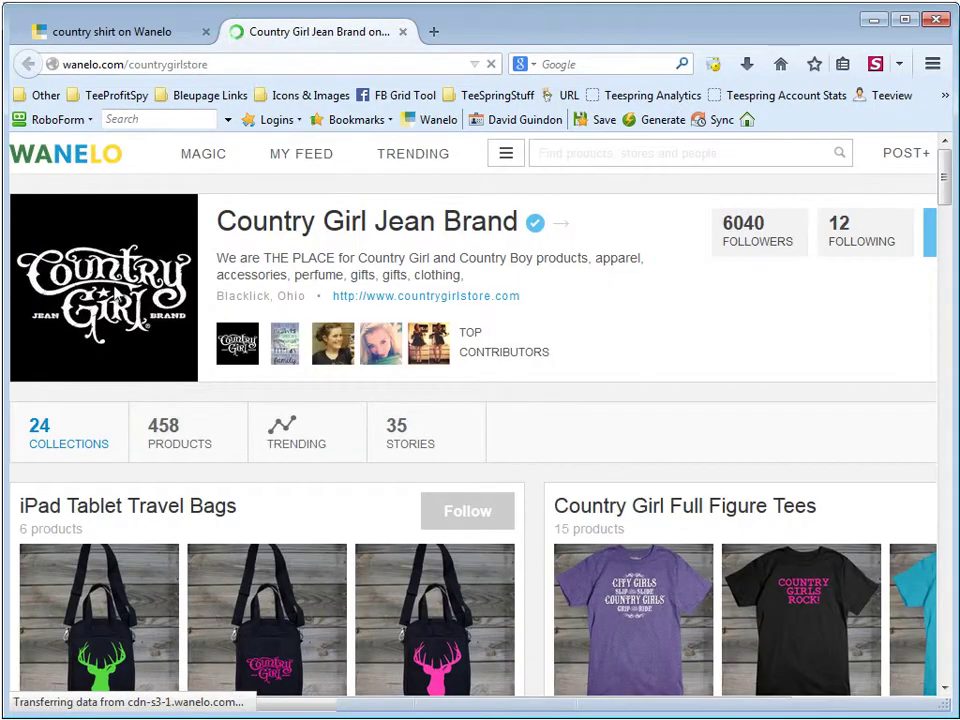
Examine the Country Girl Jean Brand store's product collections, such as tees, tanks, hats and accessories
scroll(707, 420, "down", 3)
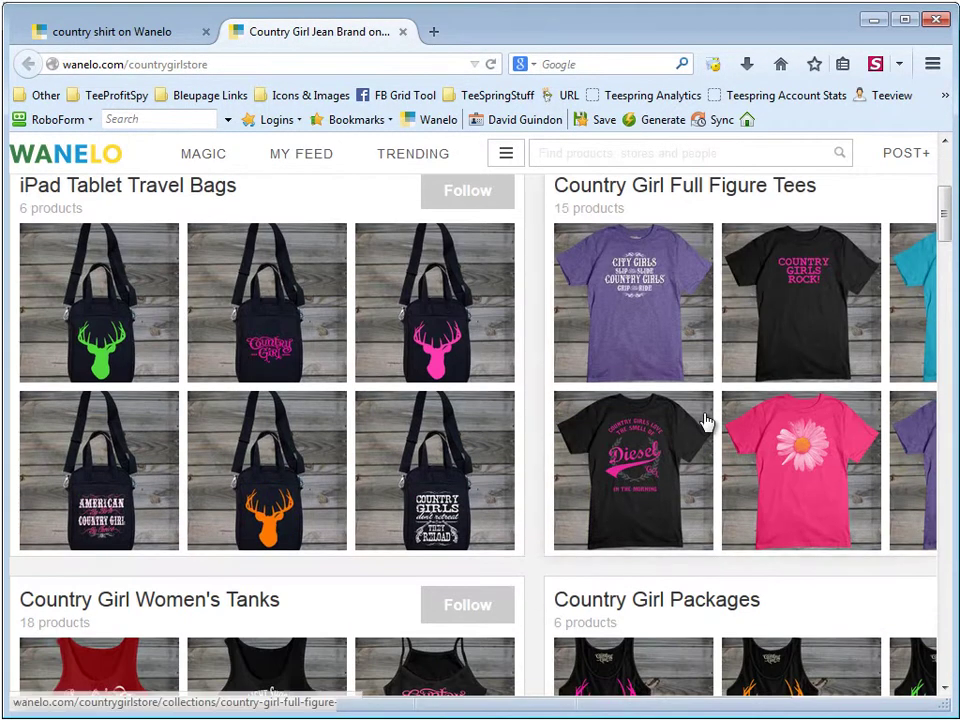
scroll(707, 422, "down", 8)
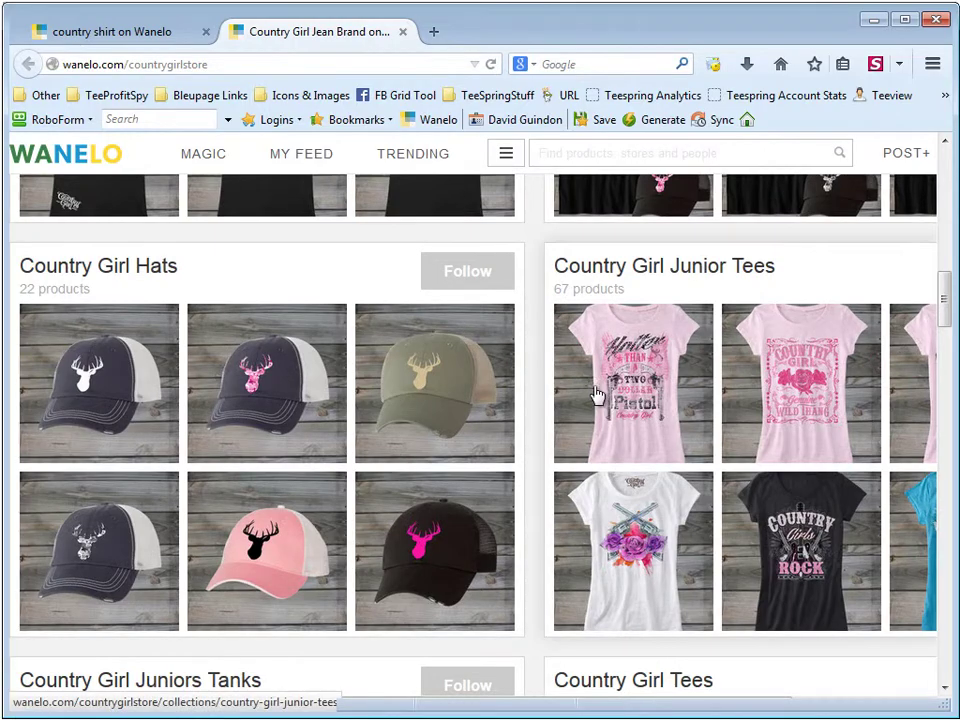
scroll(596, 395, "down", 4)
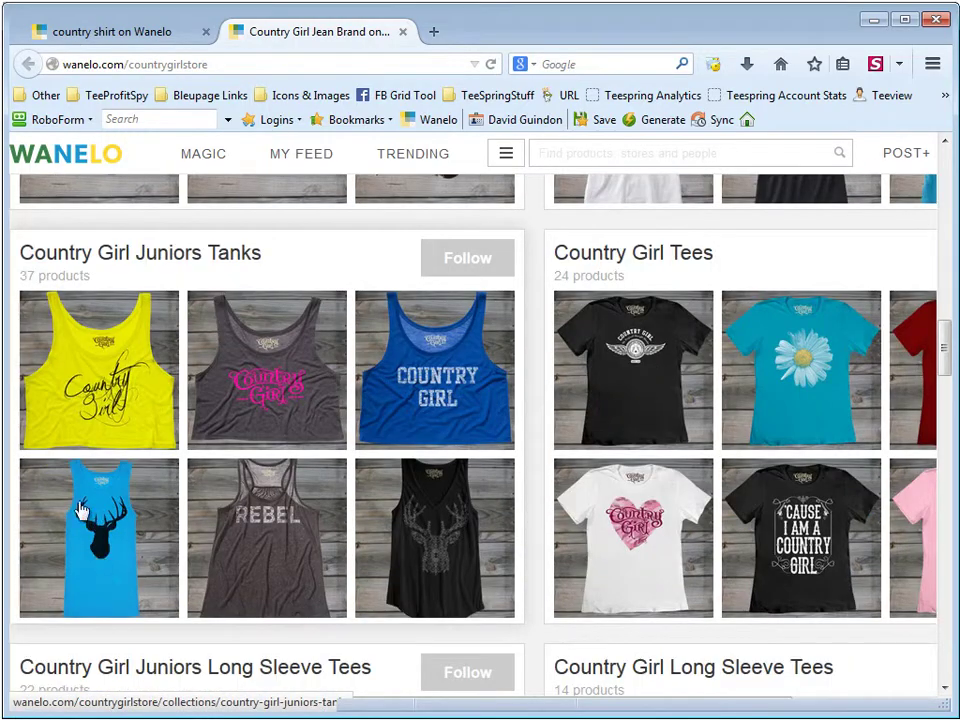
scroll(540, 638, "down", 10)
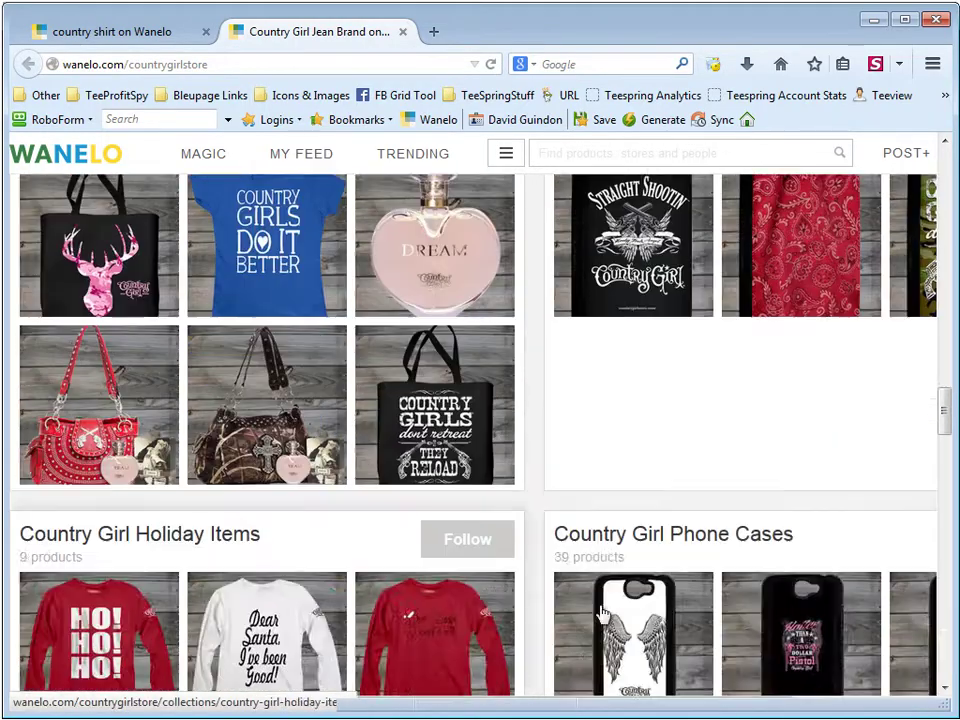
scroll(620, 610, "up", 10)
scroll(600, 625, "down", 1)
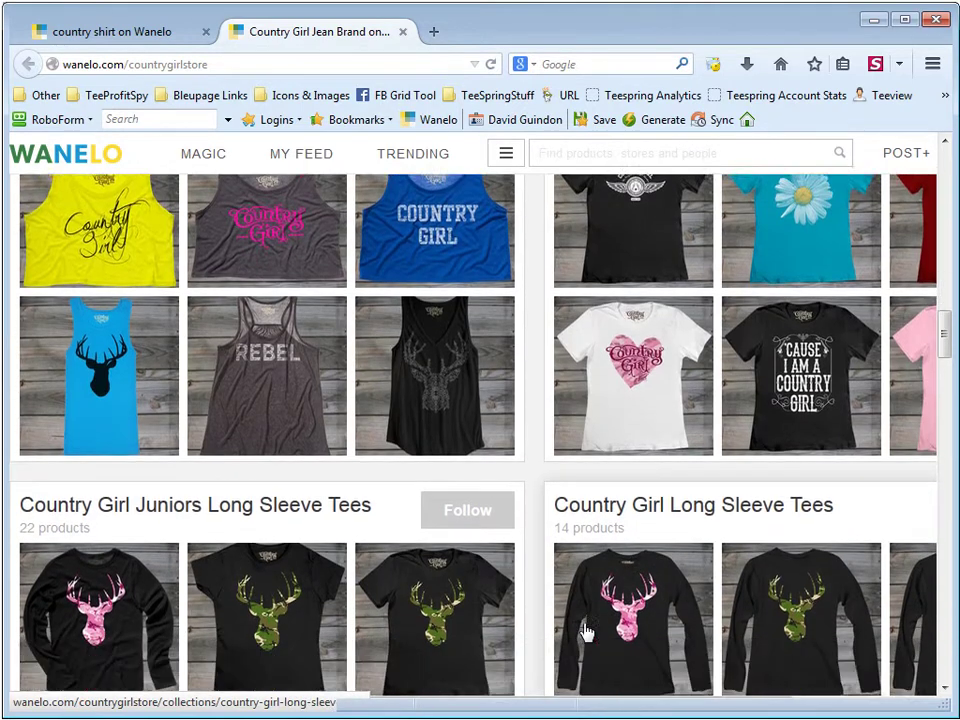
scroll(358, 580, "up", 15)
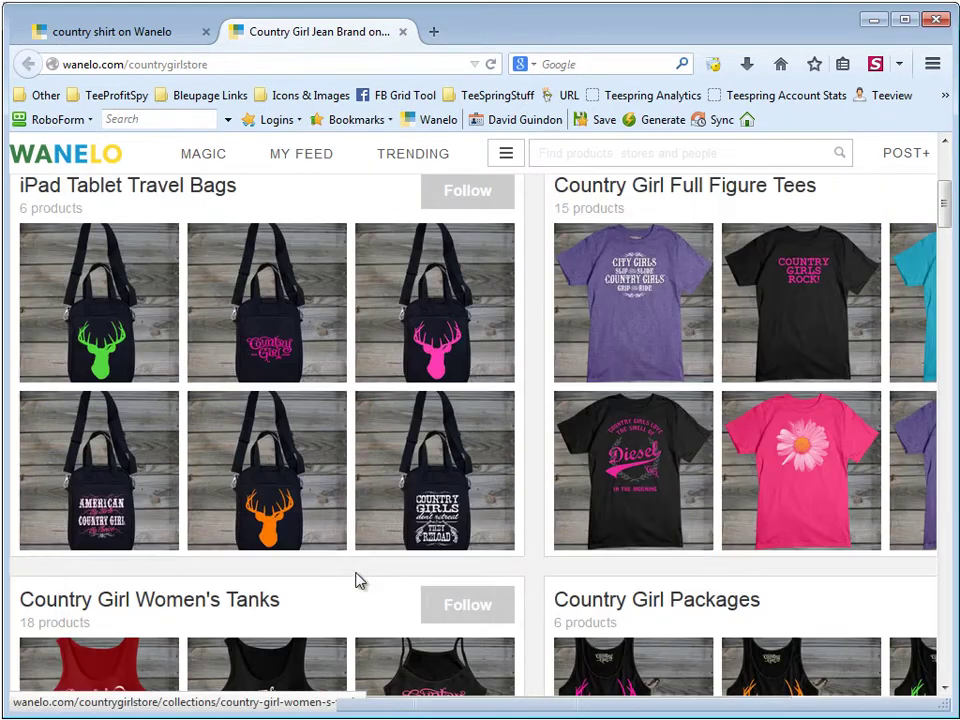
scroll(365, 575, "up", 4)
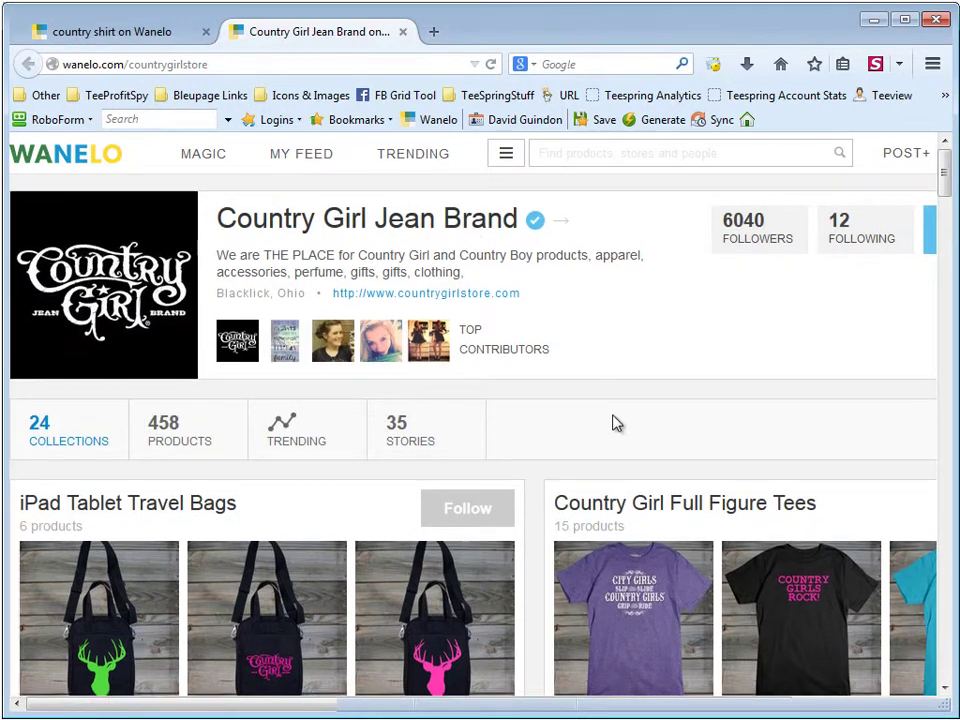
scroll(444, 583, "down", 4)
scroll(562, 428, "up", 4)
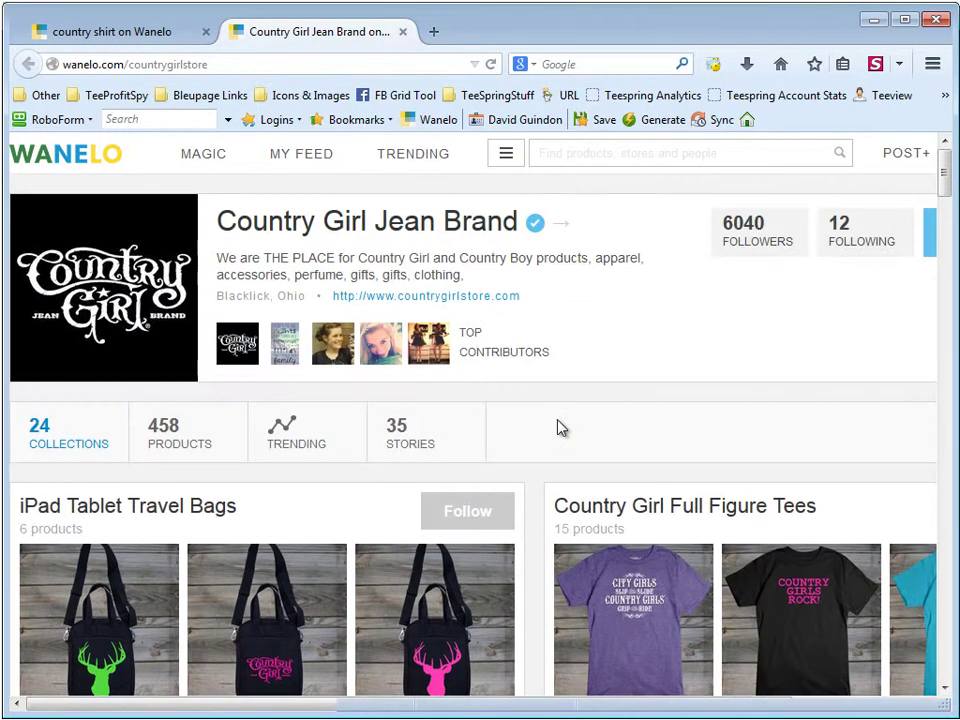
Return to Tee Inspector and open the product page for the Women's Country Girl Deer Head Camouflage Hoodie
left_click(174, 36)
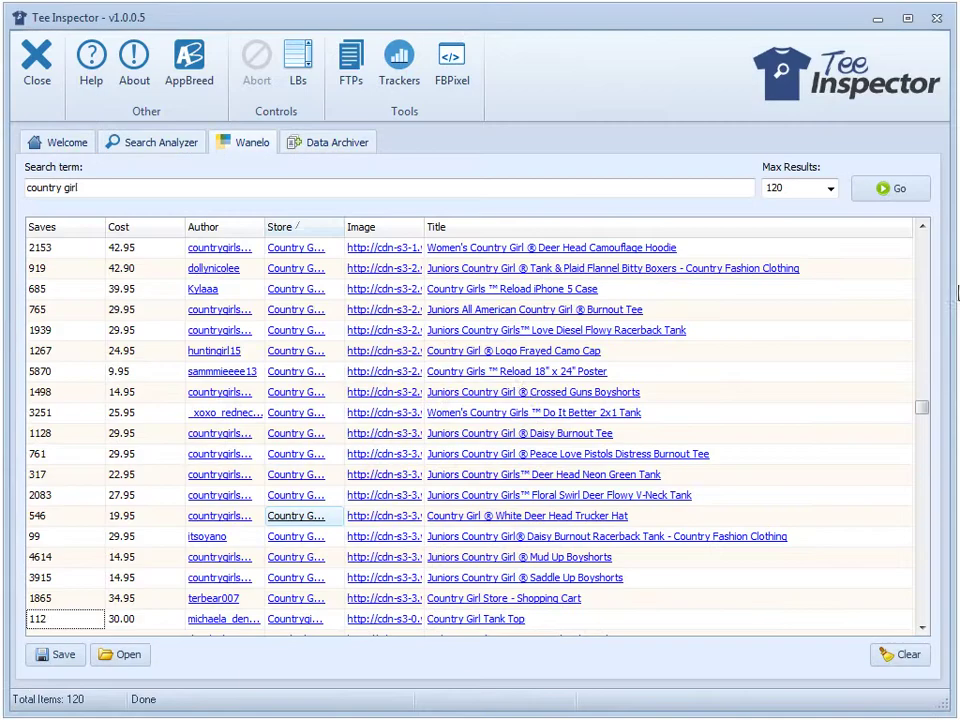
left_click(876, 20)
left_click(506, 249)
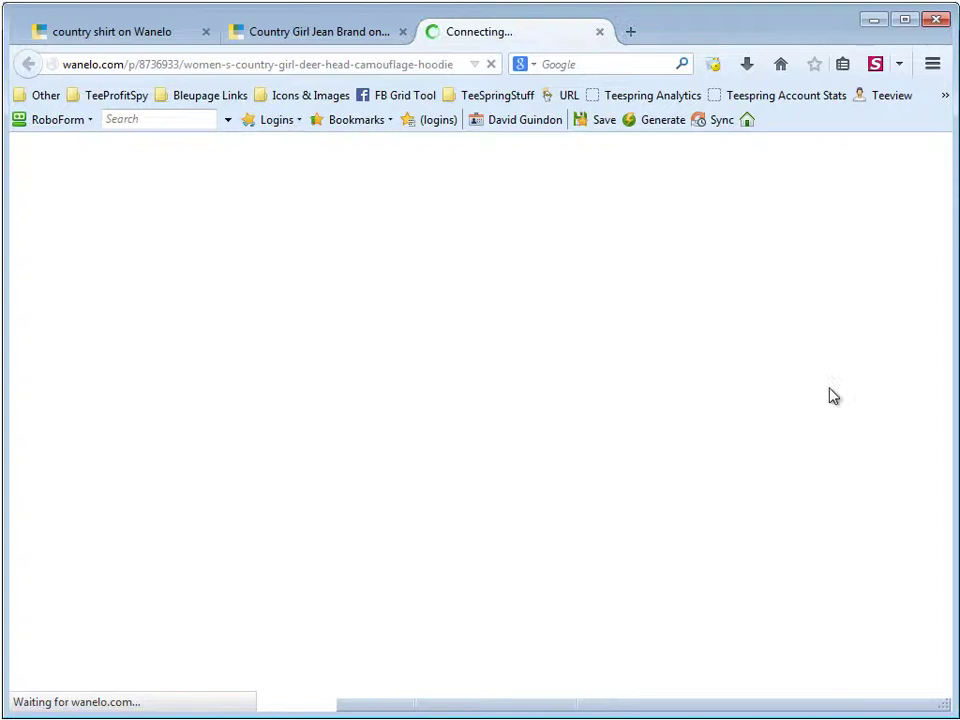
Examine the deer head camouflage hoodie's product page, including its price, saves, comments and related country products
scroll(564, 594, "down", 5)
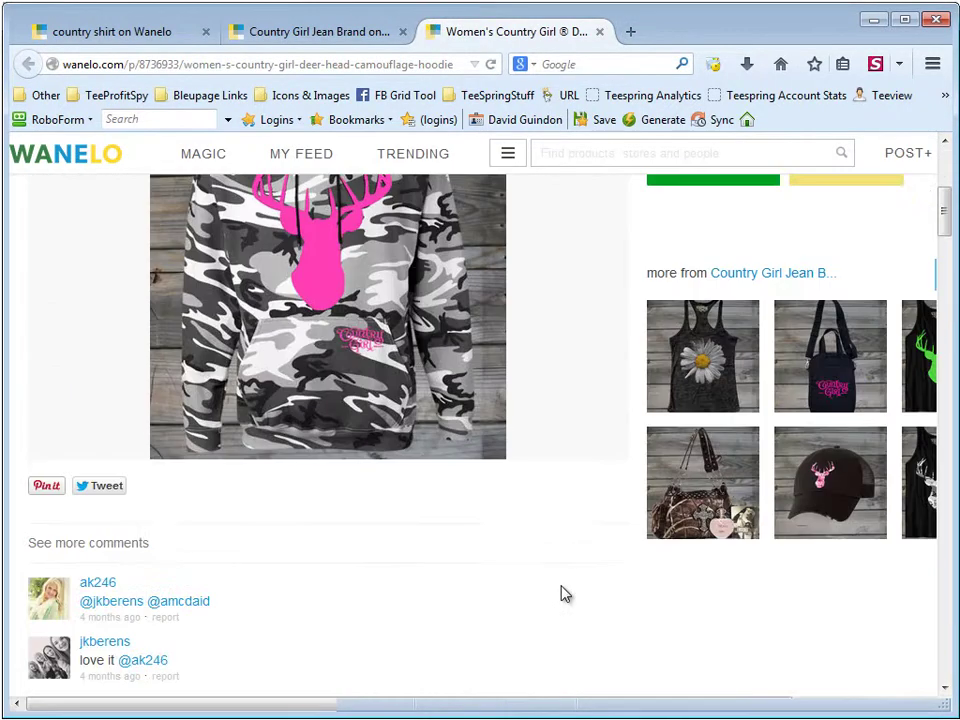
scroll(564, 594, "up", 4)
scroll(540, 520, "down", 8)
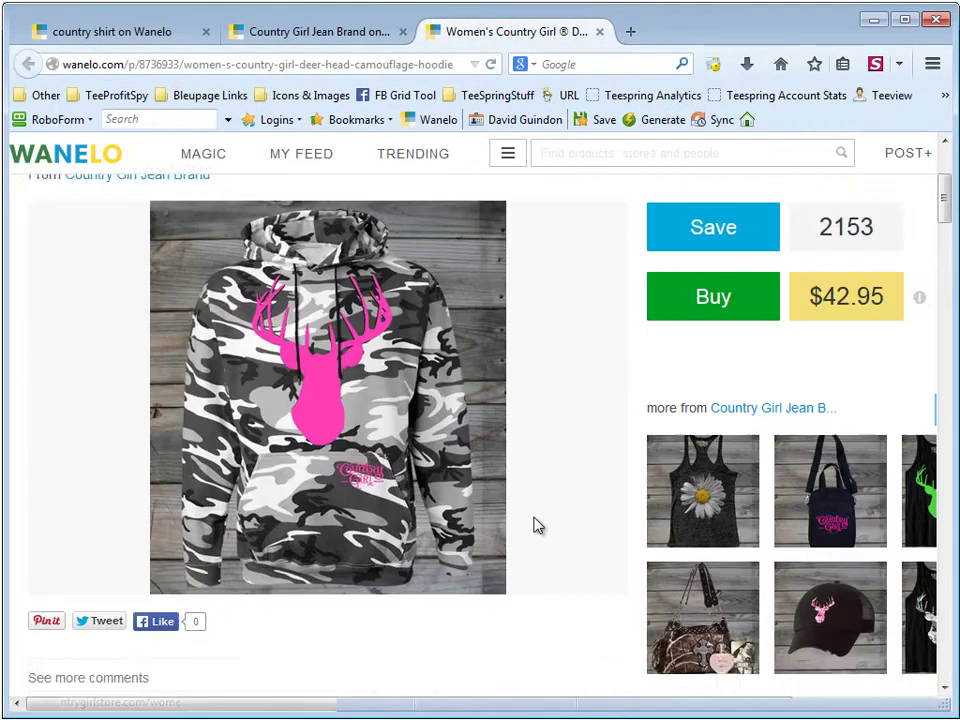
scroll(752, 450, "down", 15)
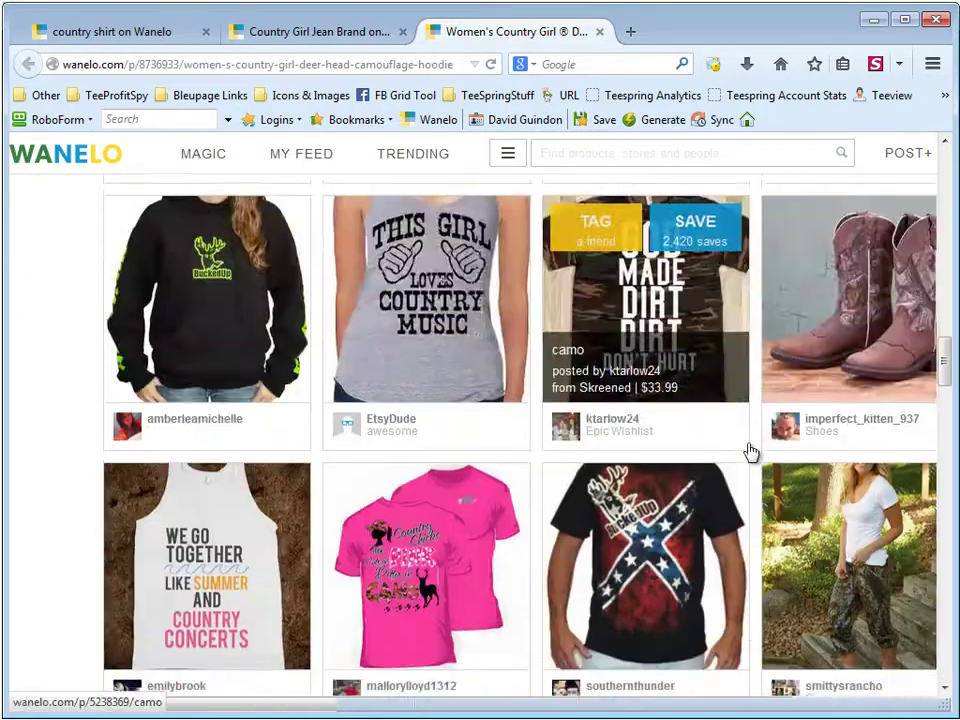
scroll(752, 452, "down", 2)
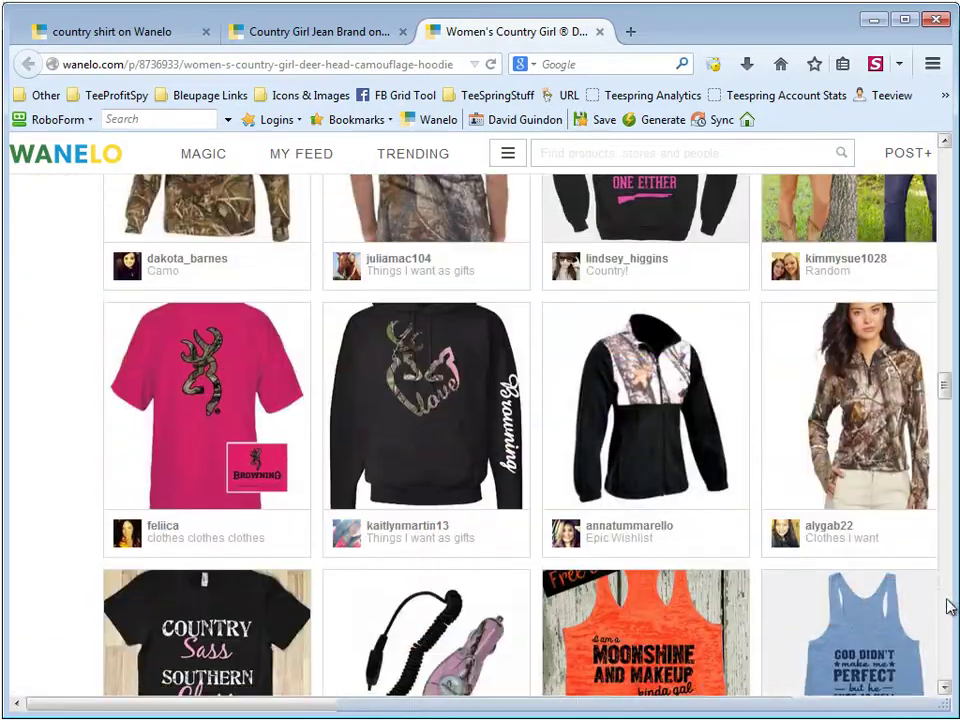
scroll(950, 607, "down", 5)
left_click_drag(940, 420, 712, 112)
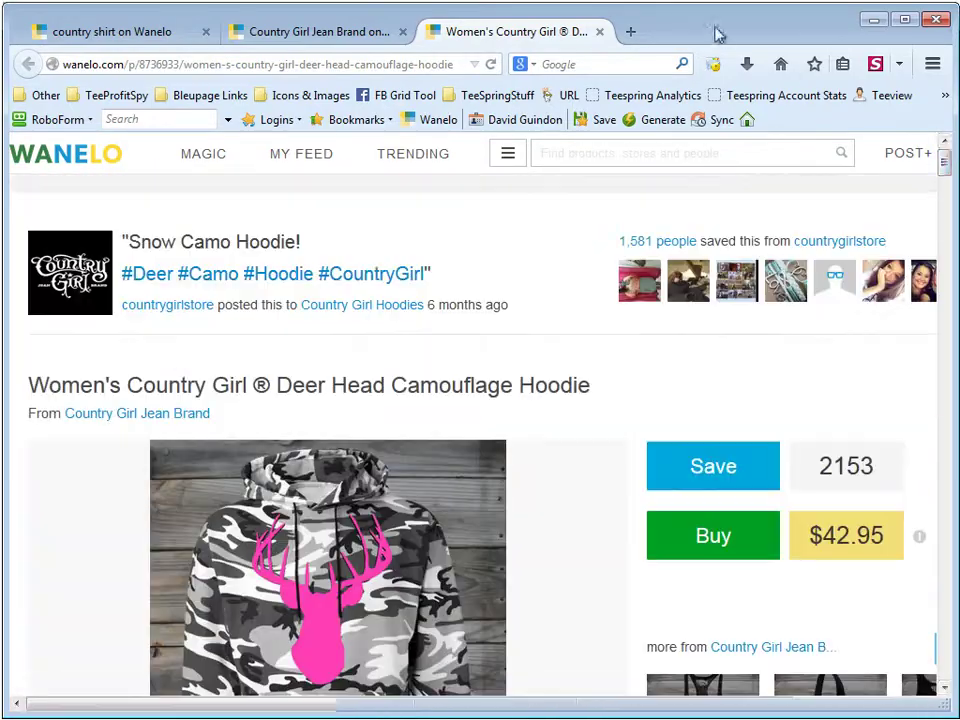
Revisit the Country Girl Jean Brand store page and the "country shirt" search results, and return to Tee Inspector
left_click(344, 36)
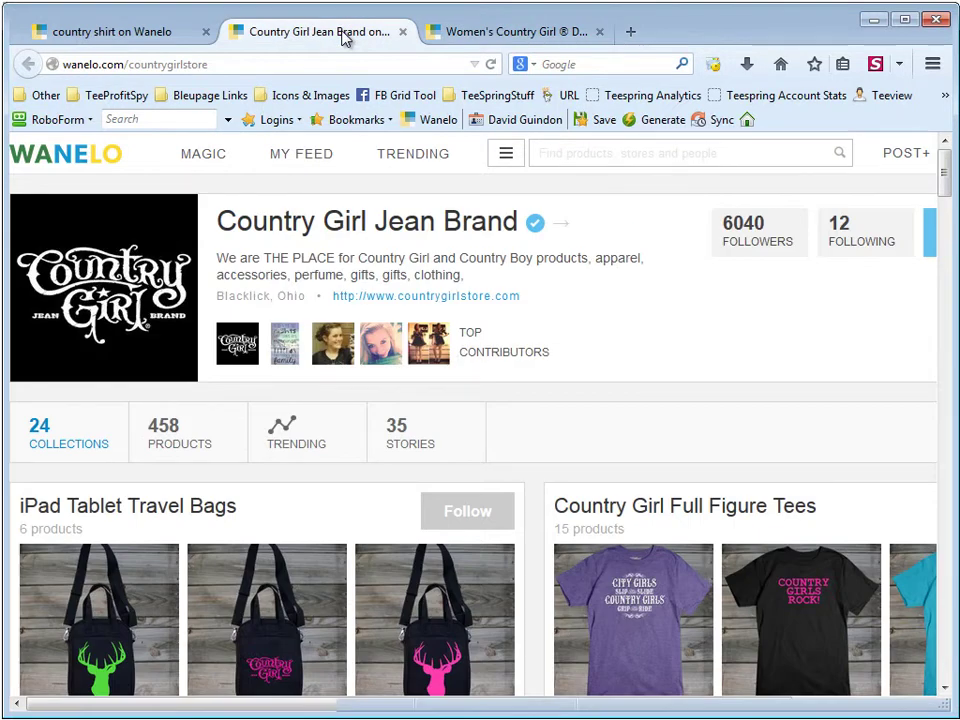
left_click(176, 38)
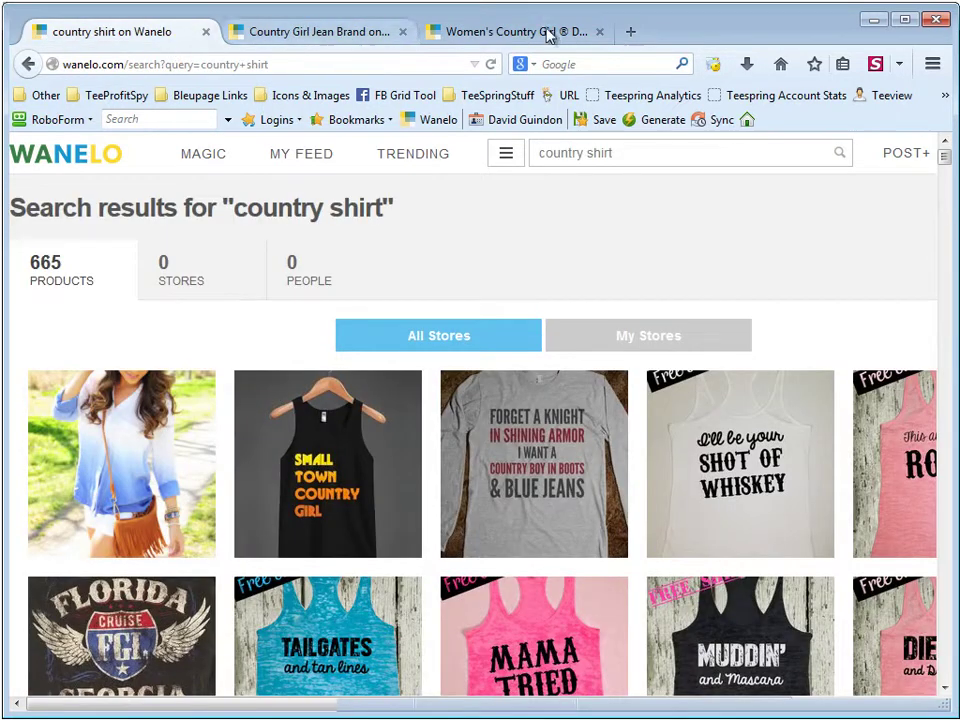
left_click(869, 24)
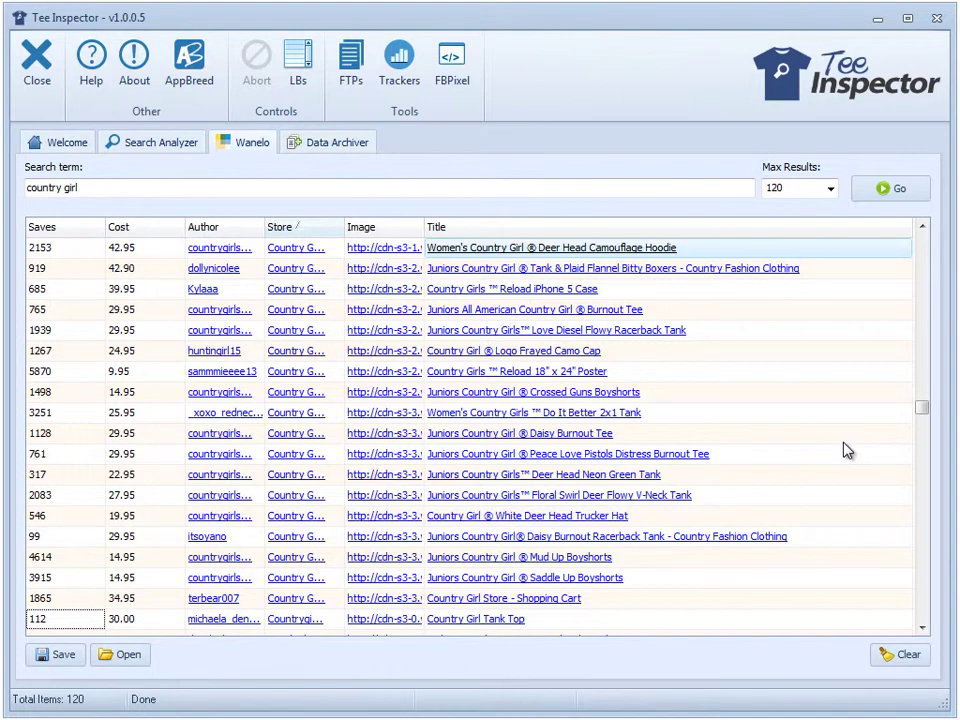
Turn off the hover feature for the results list and turn it back on
right_click(75, 298)
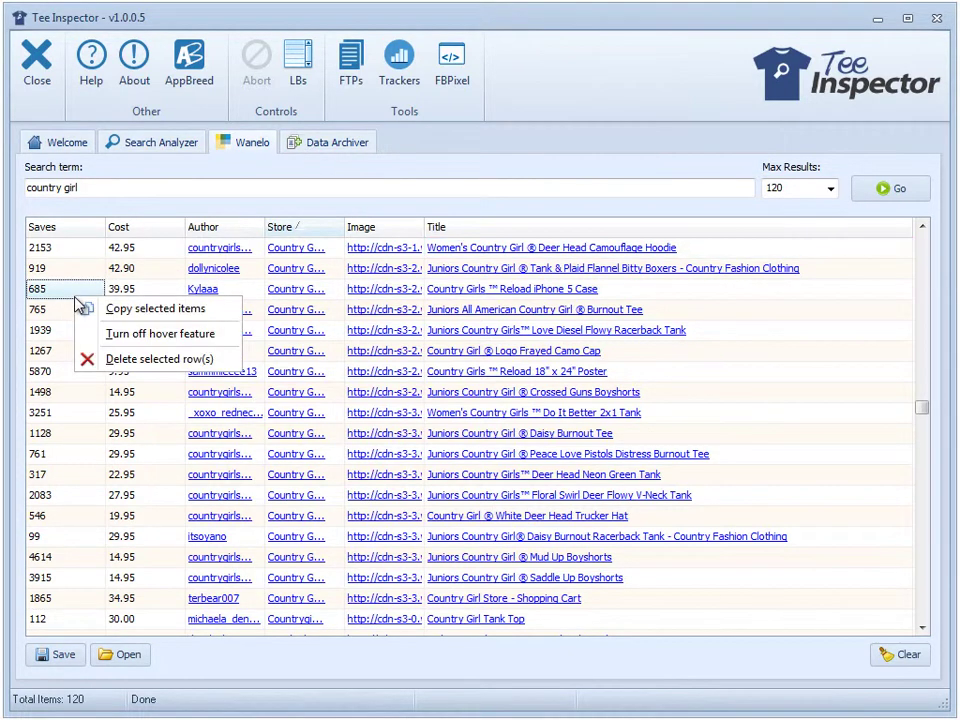
left_click(136, 336)
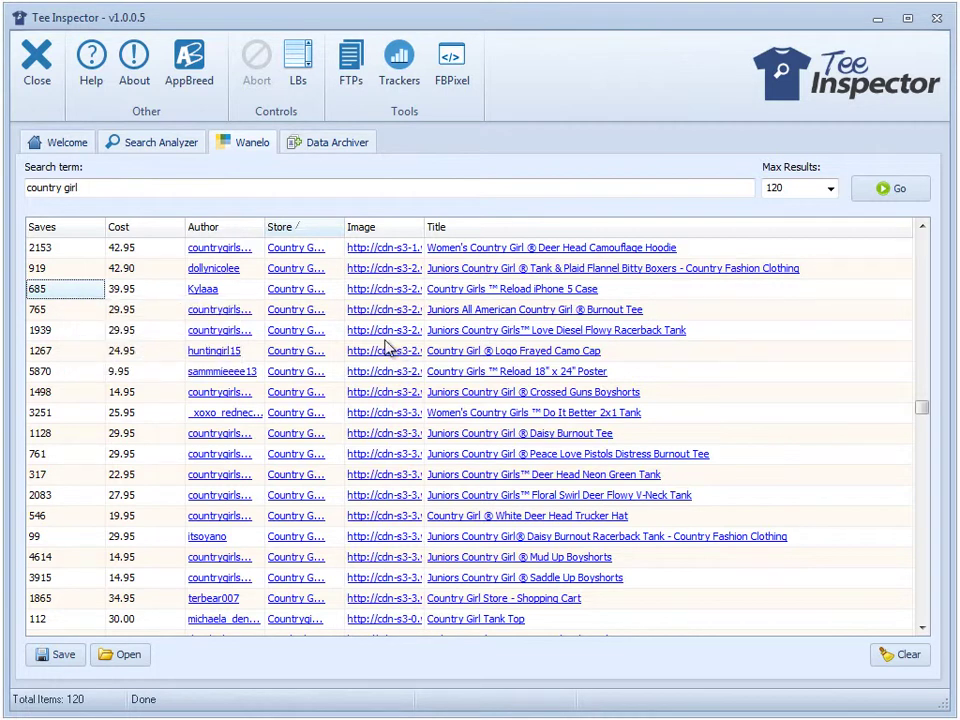
right_click(103, 339)
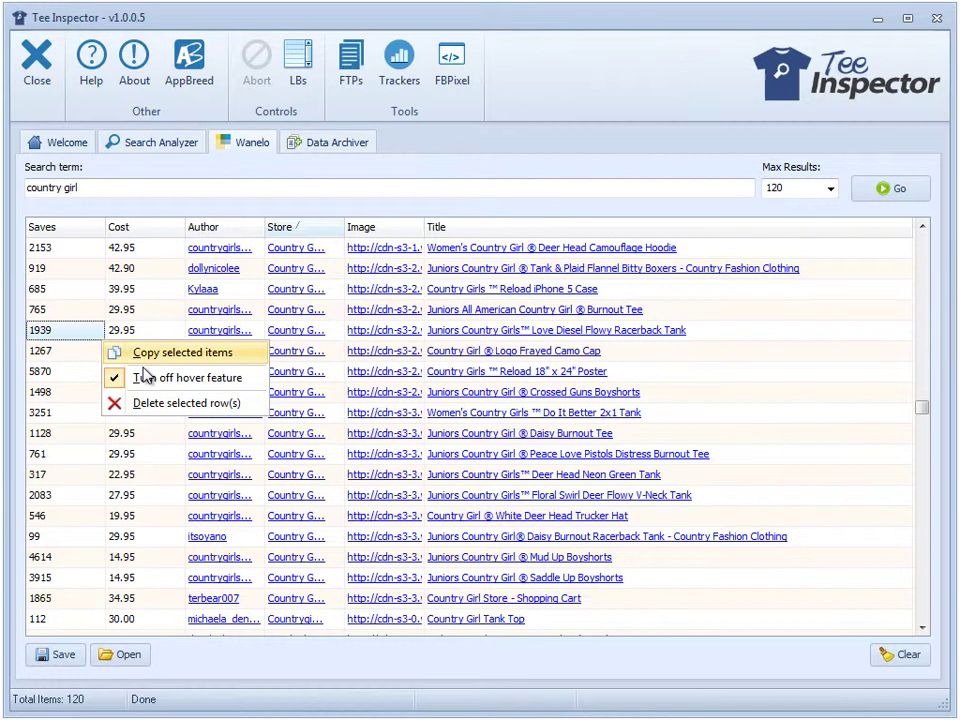
left_click(145, 377)
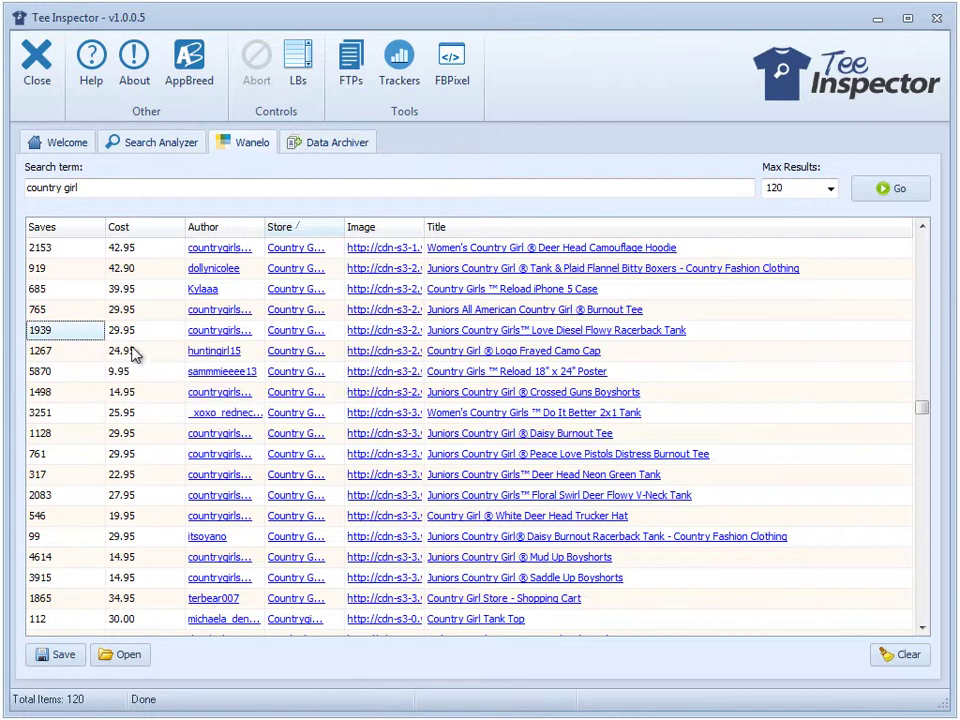
Open the product image of the Juniors Country Girls Love Diesel Flowy Racerback Tank and return to Tee Inspector
left_click(359, 337)
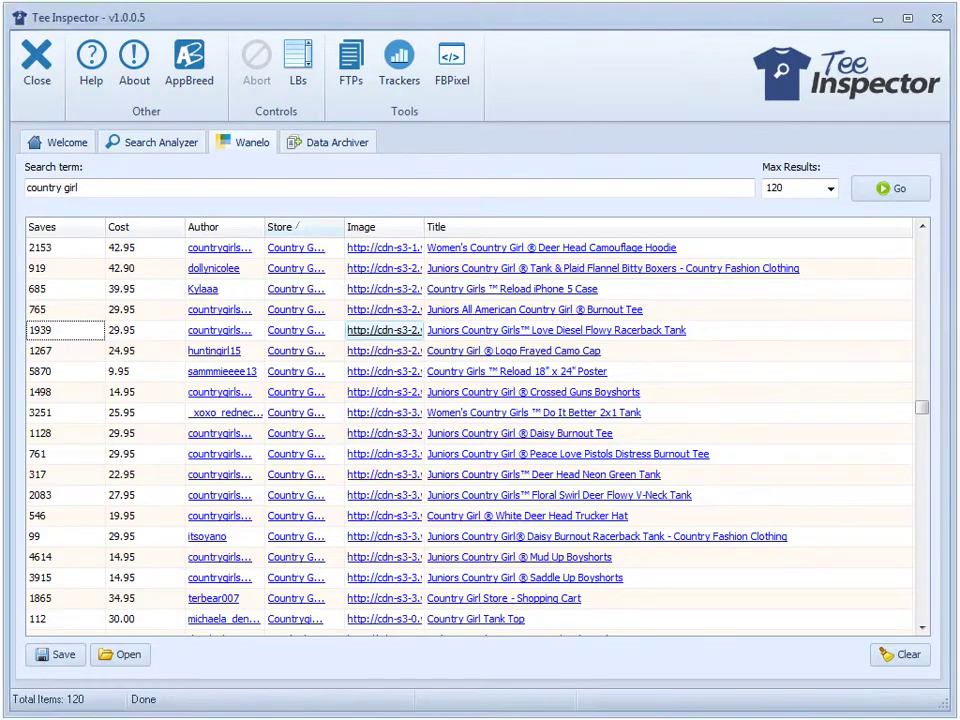
key("alt+Tab")
left_click(115, 415)
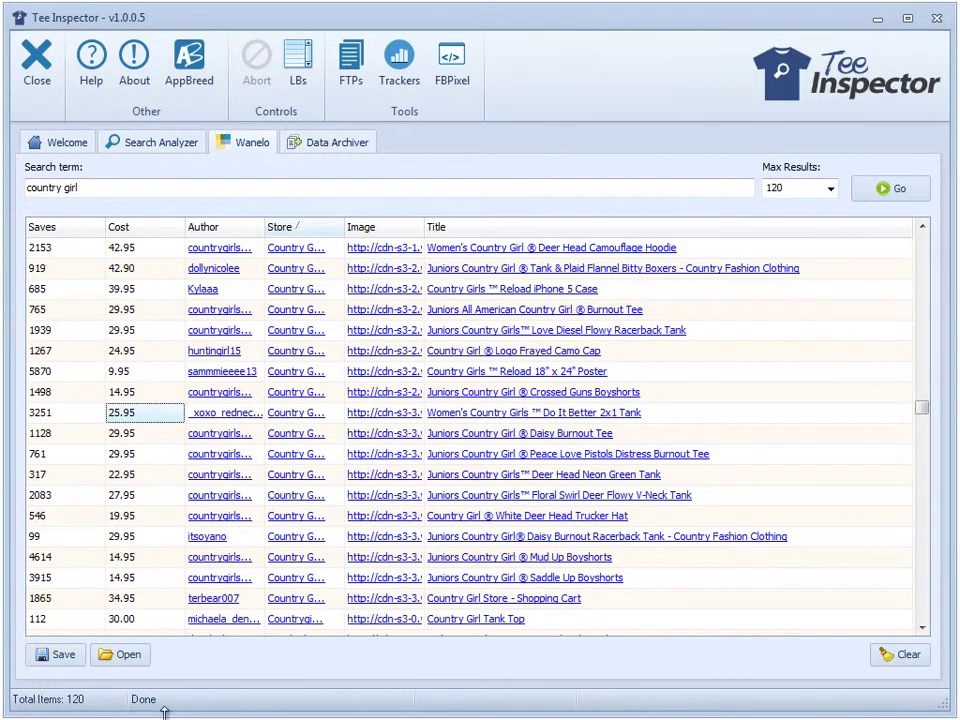
Export the Wanelo results to an interactive HTML file named report2.html in the "saved stuff" folder
left_click_drag(257, 712, 90, 562)
left_click(60, 501)
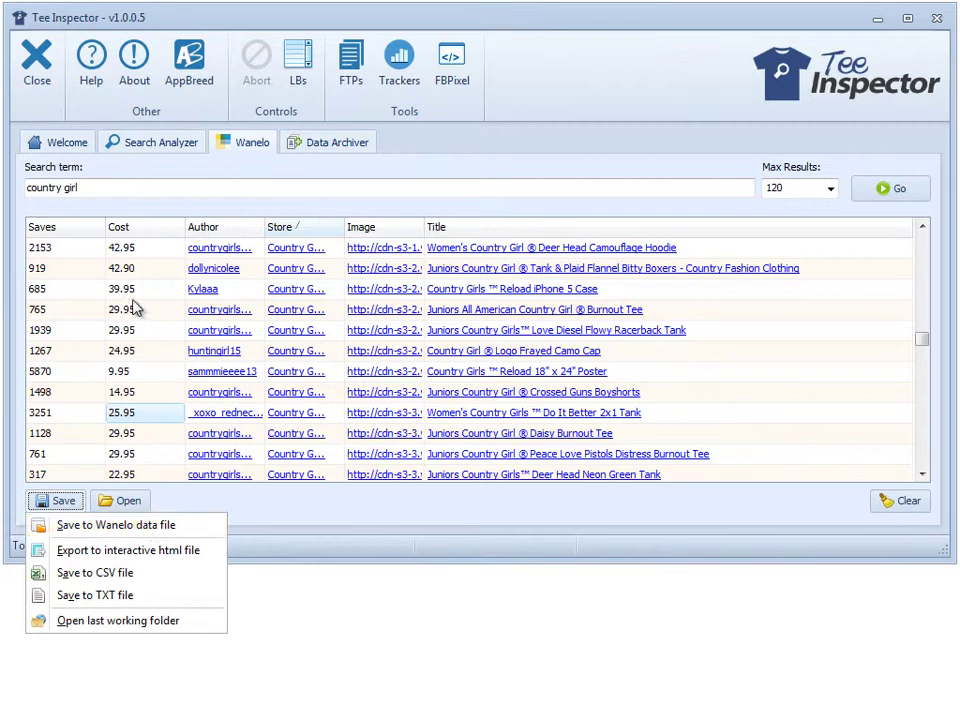
left_click(148, 553)
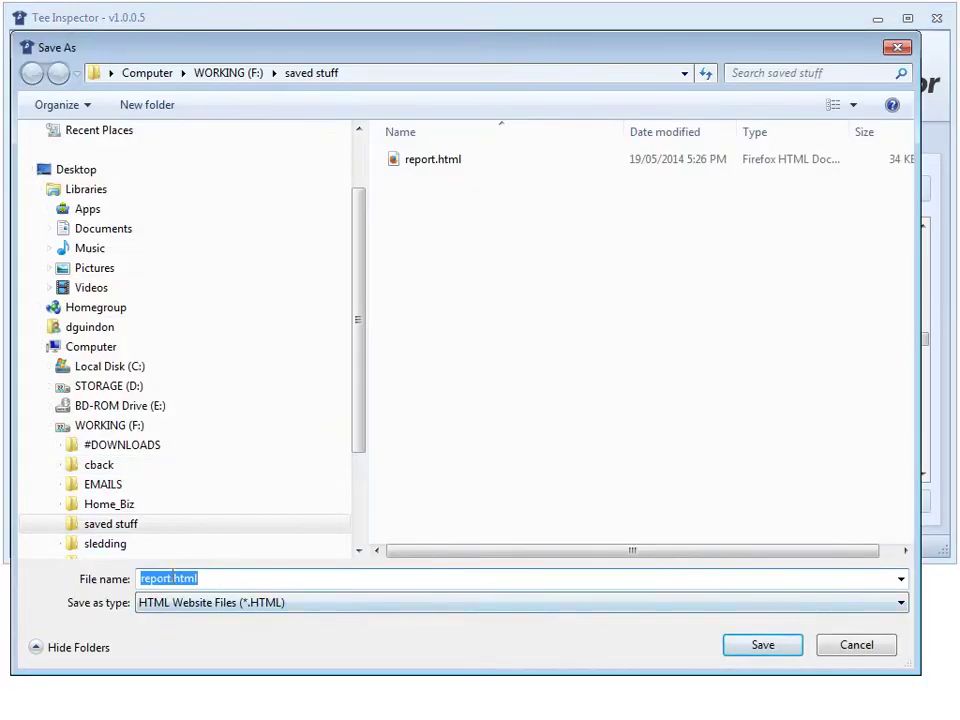
left_click(171, 578)
type("2")
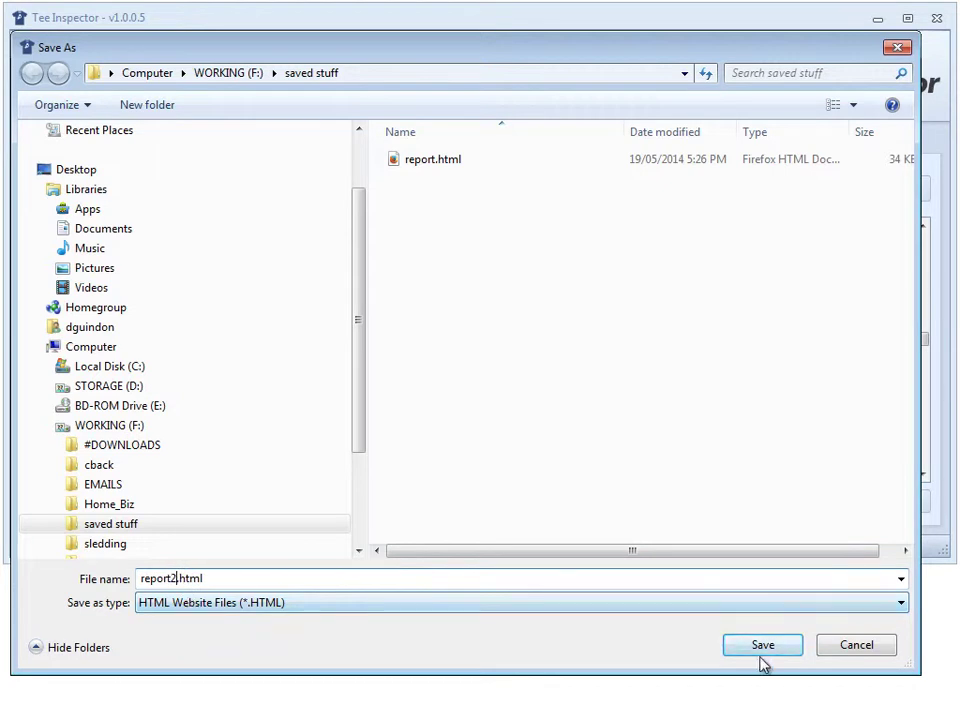
left_click(754, 644)
Open the last working folder, load report2.html in the browser, and widen the browser window
left_click(57, 501)
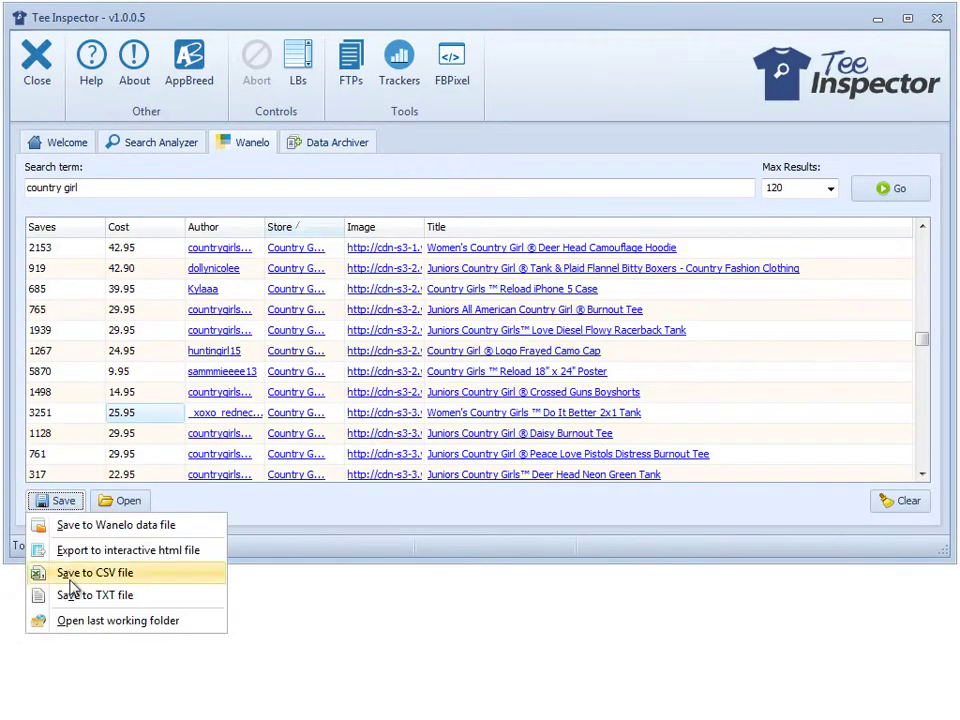
left_click(45, 622)
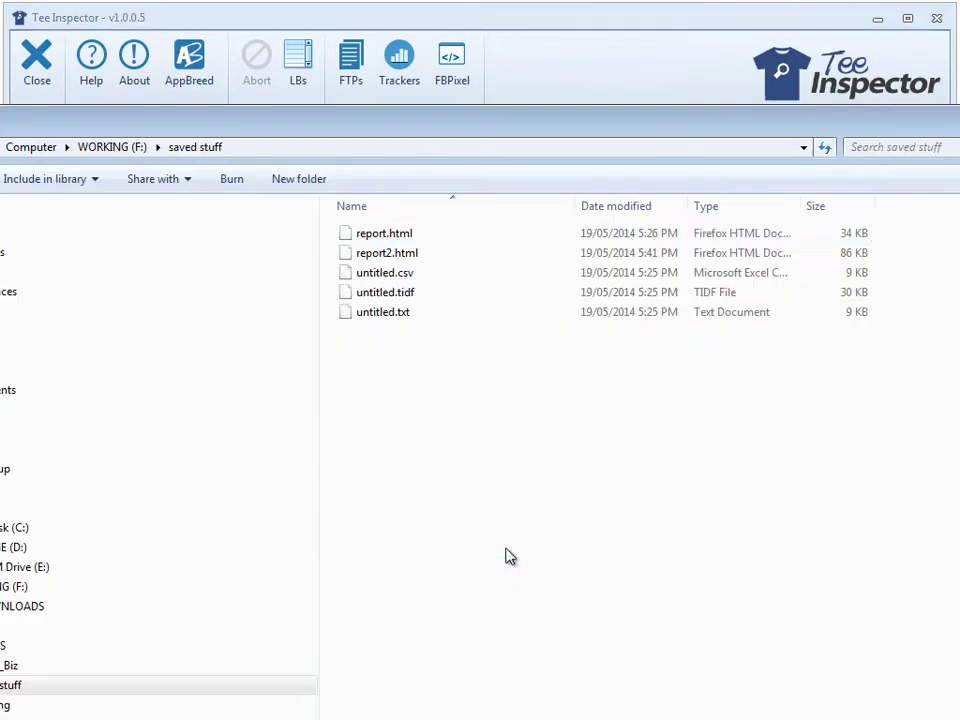
double_click(402, 256)
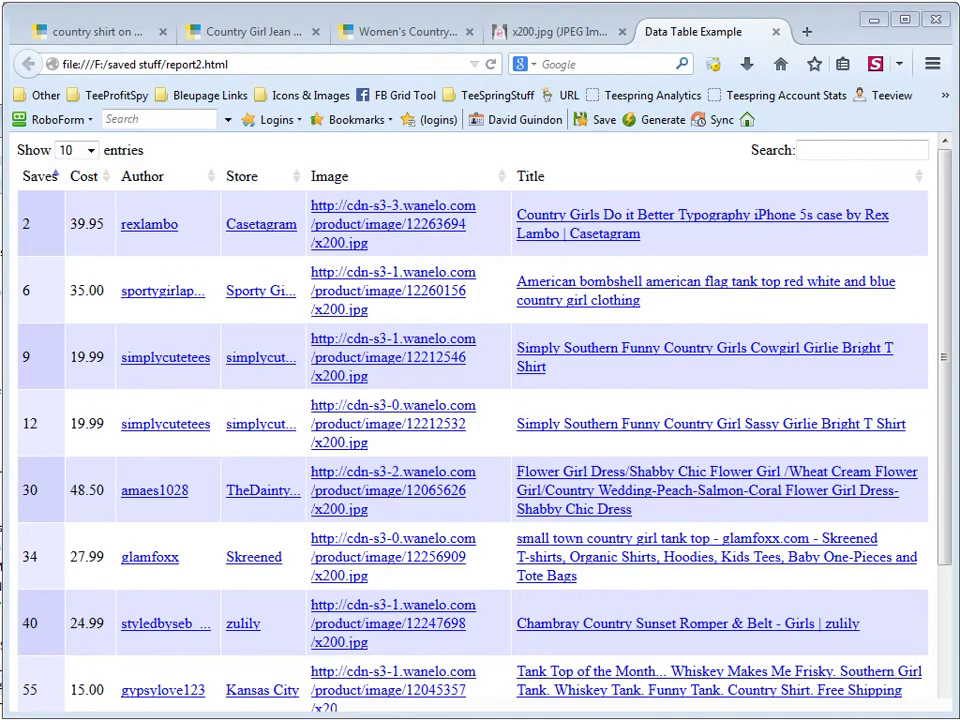
left_click_drag(952, 440, 959, 300)
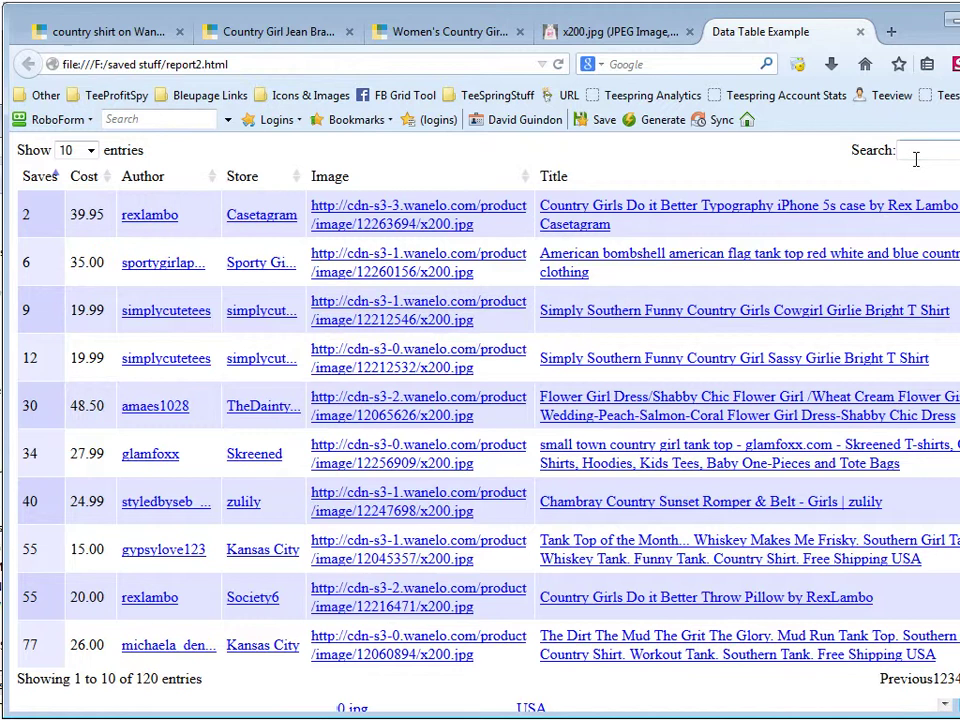
Filter the report's entries by "dd" and sort them by store and by author, each in descending order
type("dd")
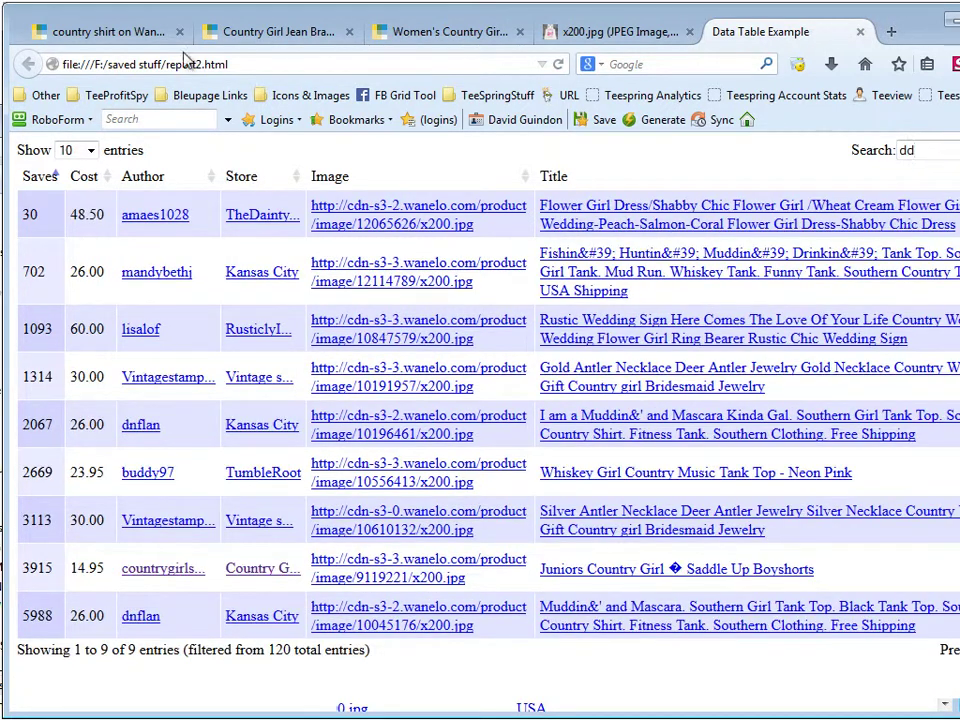
left_click(247, 180)
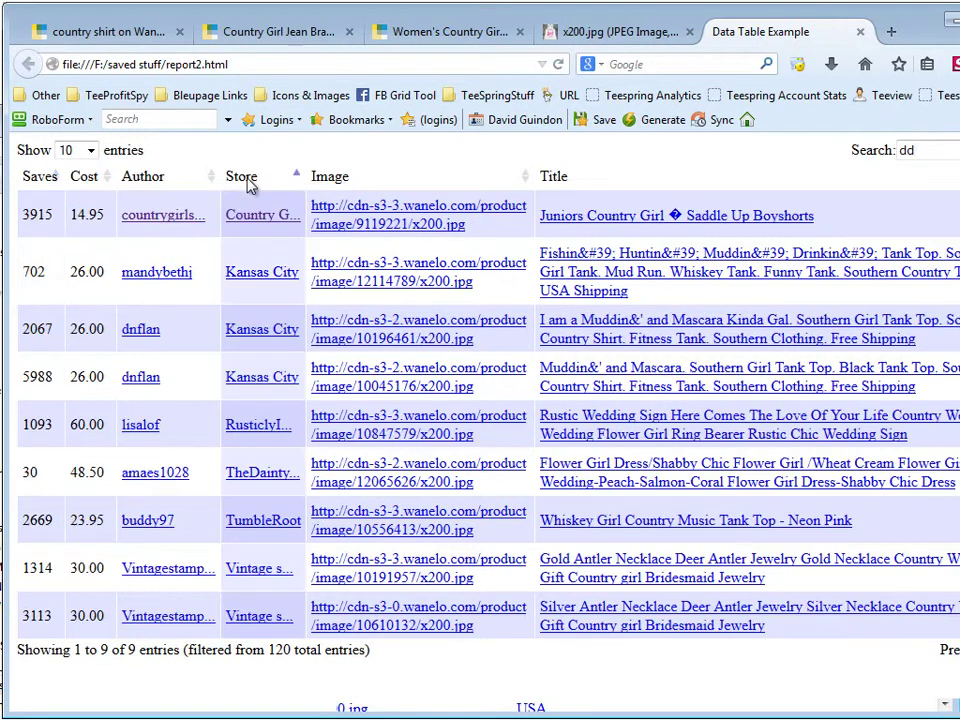
left_click(245, 180)
left_click(155, 178)
left_click(155, 178)
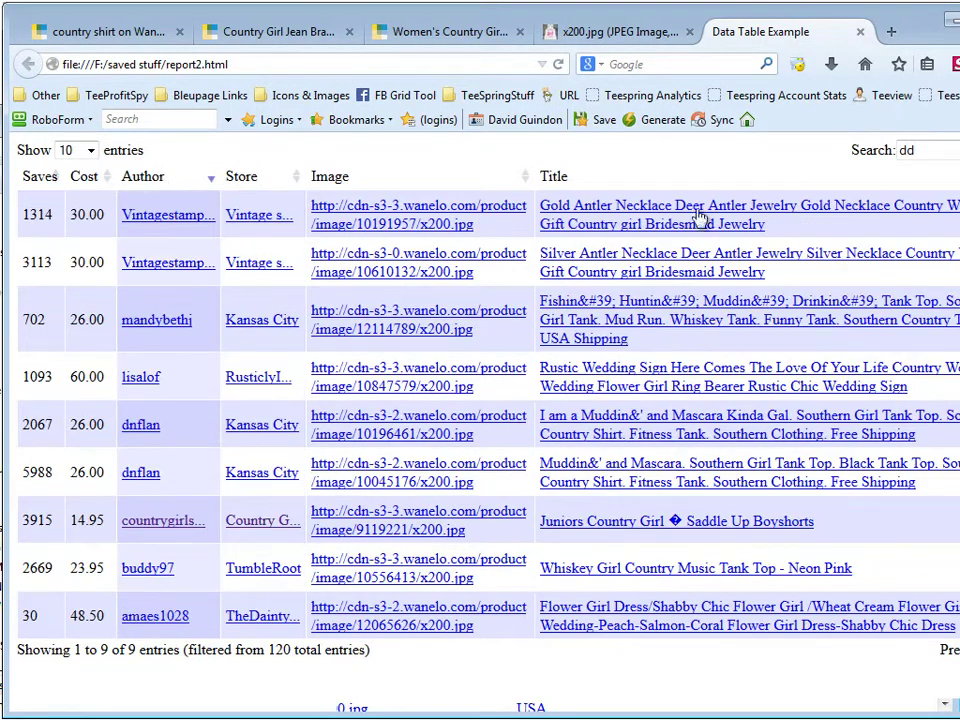
Close the exported report and the "saved stuff" folder, and return to Tee Inspector with its window enlarged
left_click(860, 31)
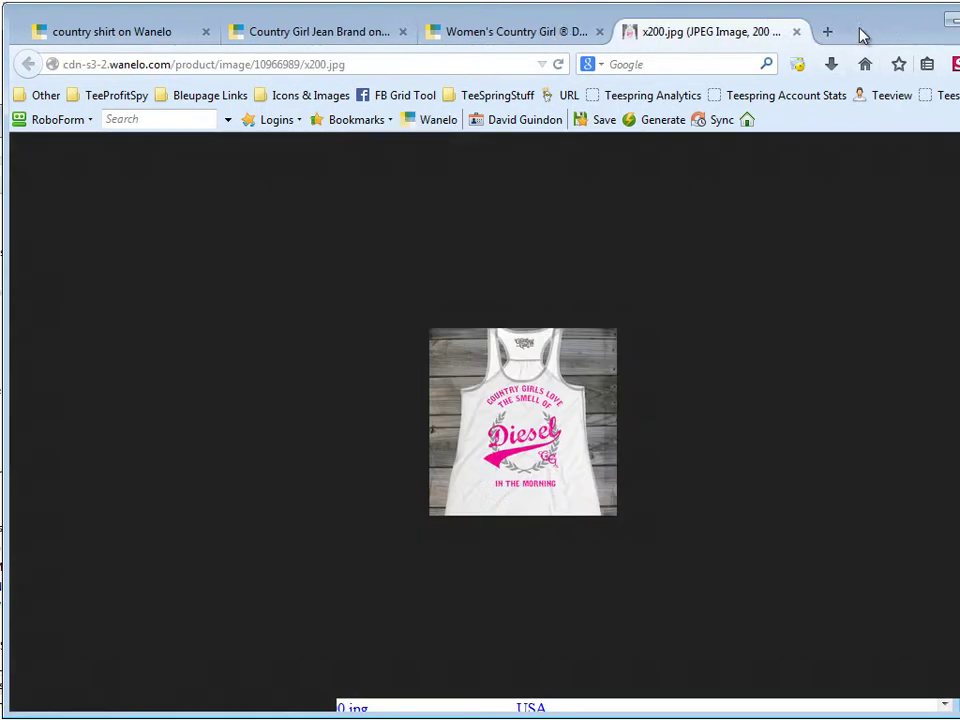
left_click(945, 22)
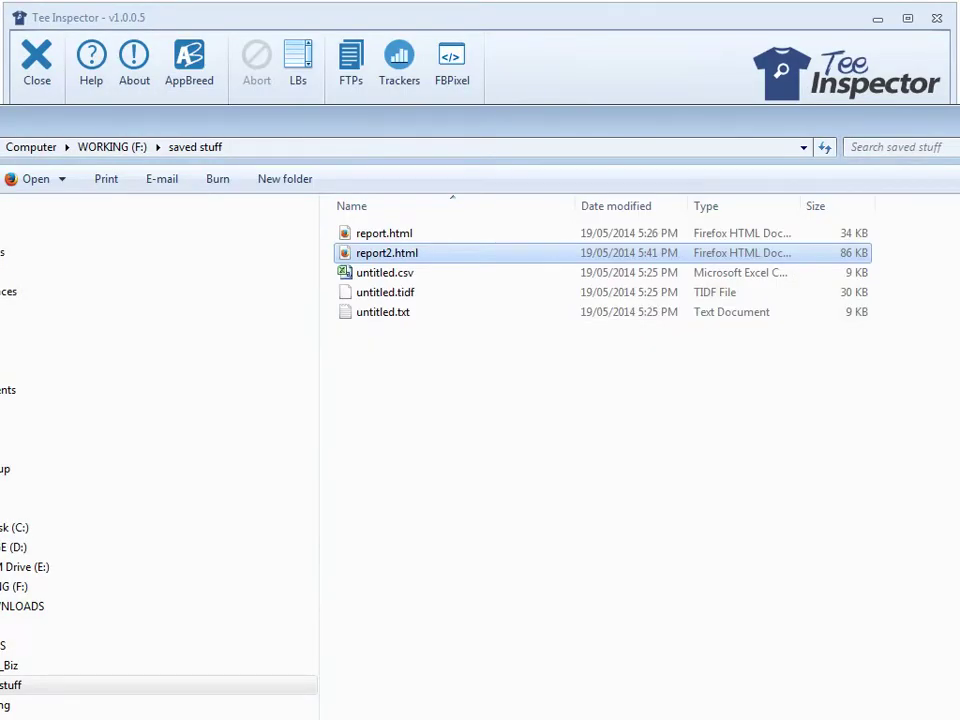
left_click_drag(480, 120, 516, 72)
left_click(514, 187)
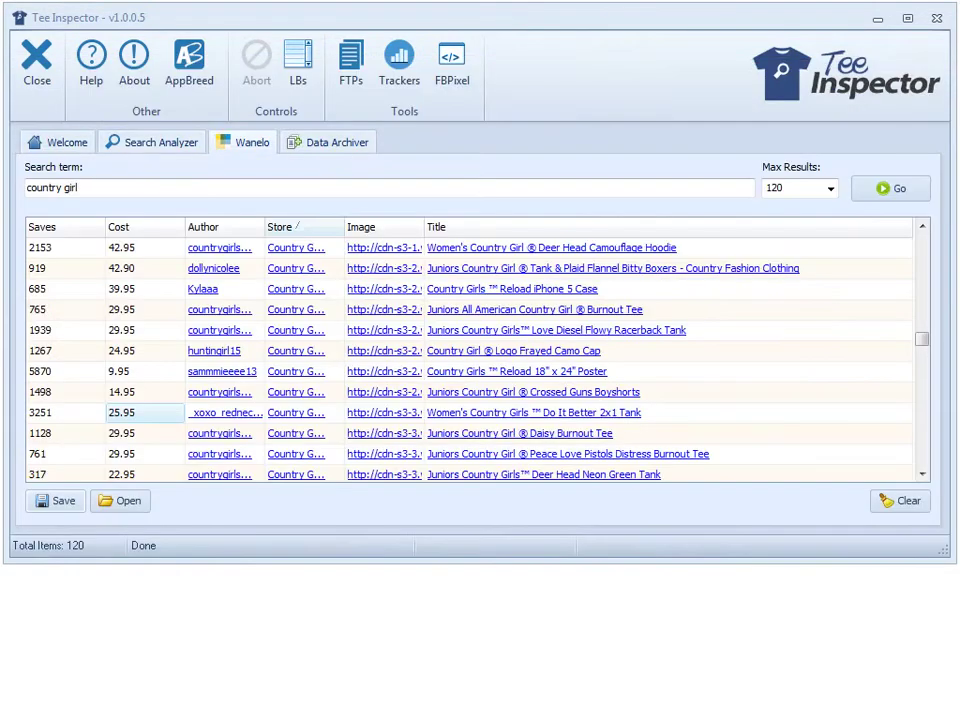
left_click_drag(632, 564, 660, 709)
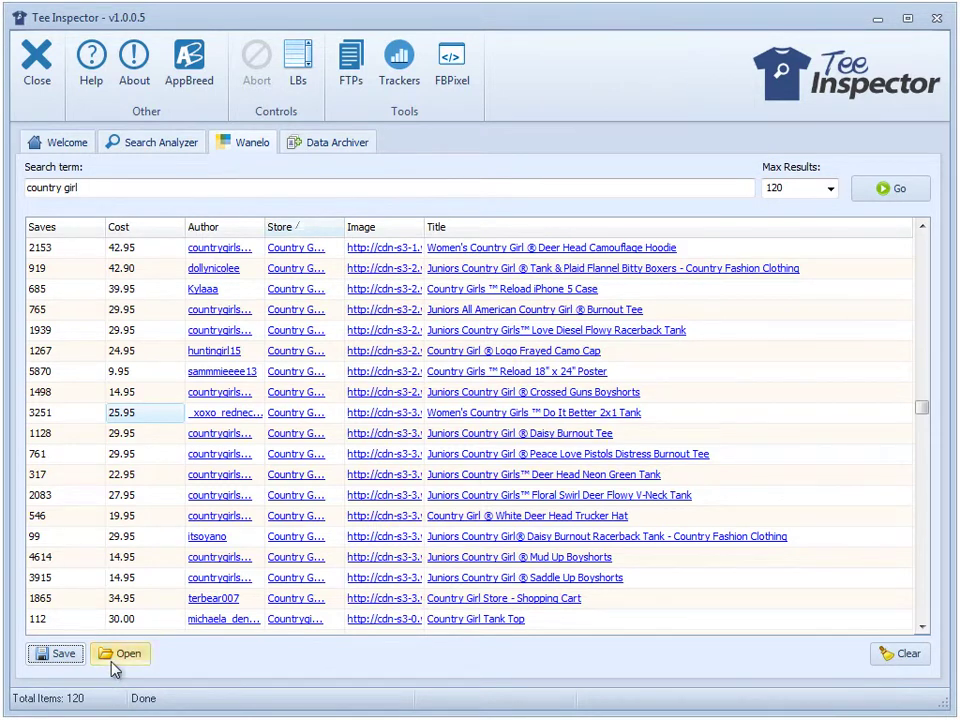
Save the results as the Wanelo data file untitled.twdf in the "saved stuff" folder
left_click_drag(130, 712, 154, 604)
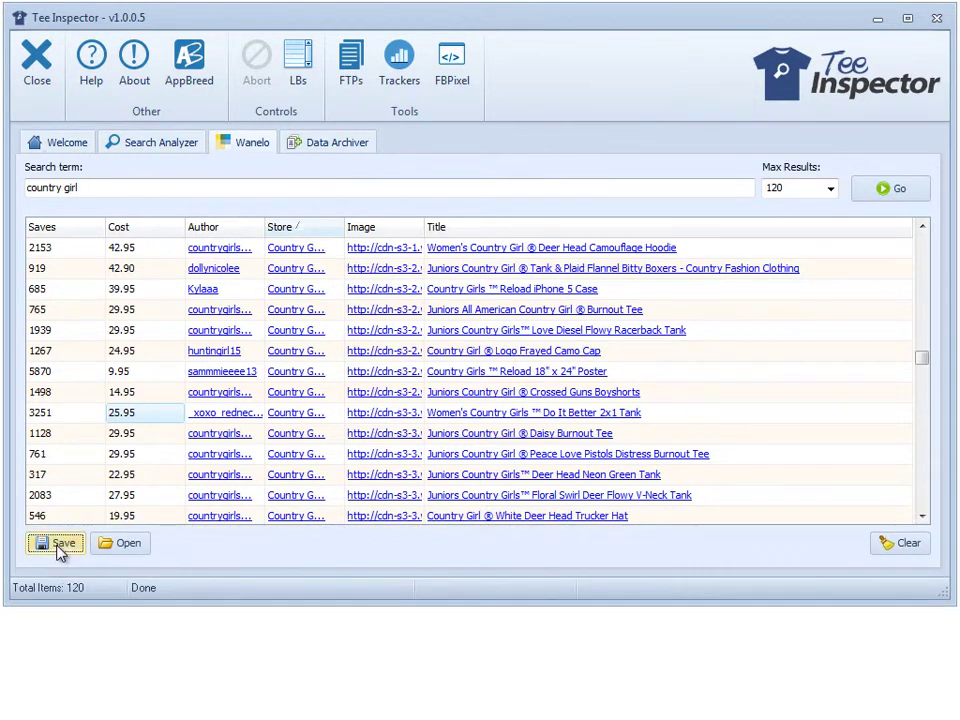
left_click(58, 563)
left_click(75, 590)
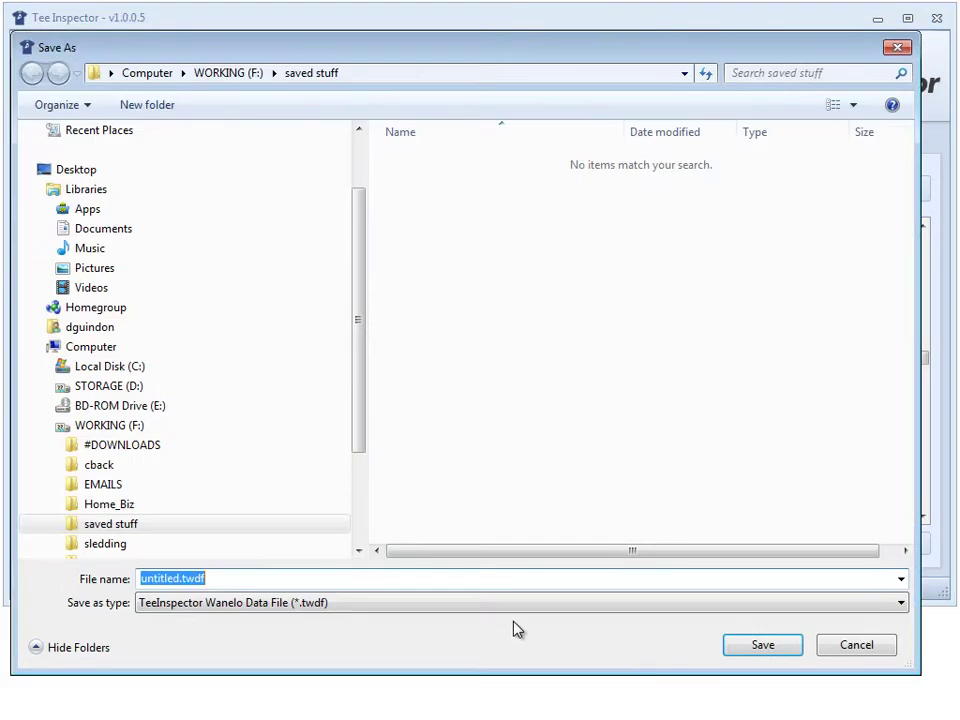
left_click(780, 646)
Clear all results from the list and reload them from the untitled.twdf data file
left_click(900, 543)
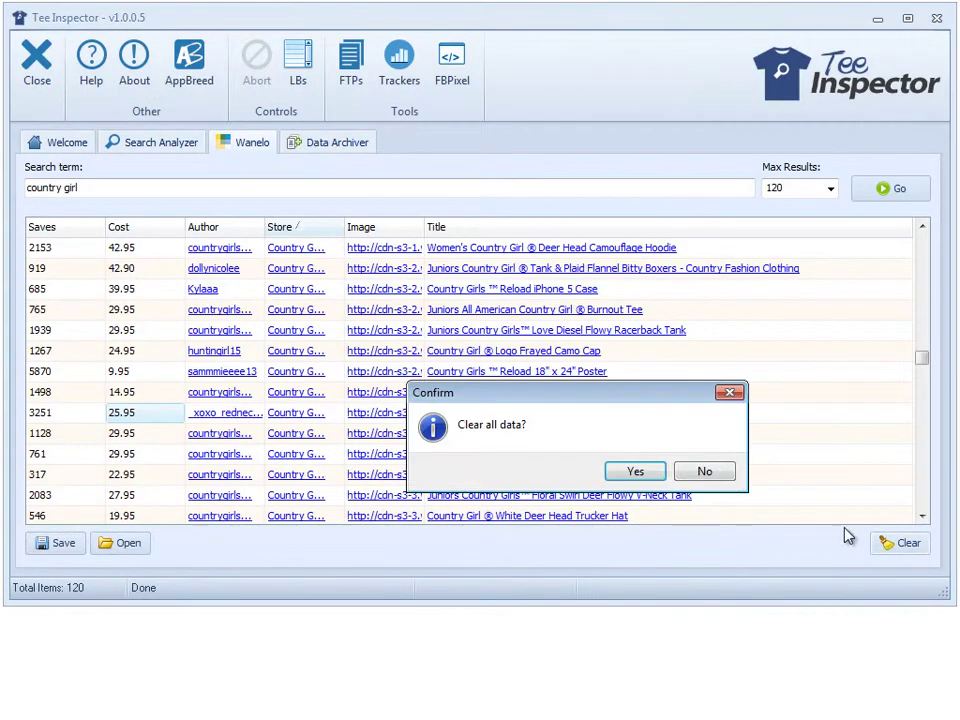
left_click(640, 470)
left_click(128, 543)
left_click(134, 566)
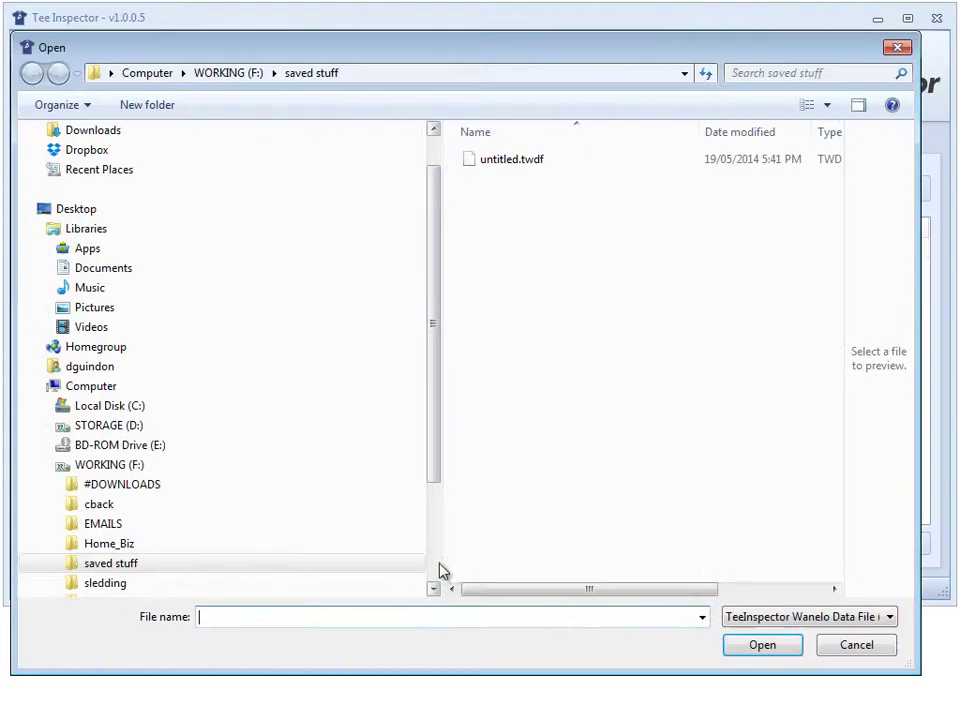
double_click(513, 166)
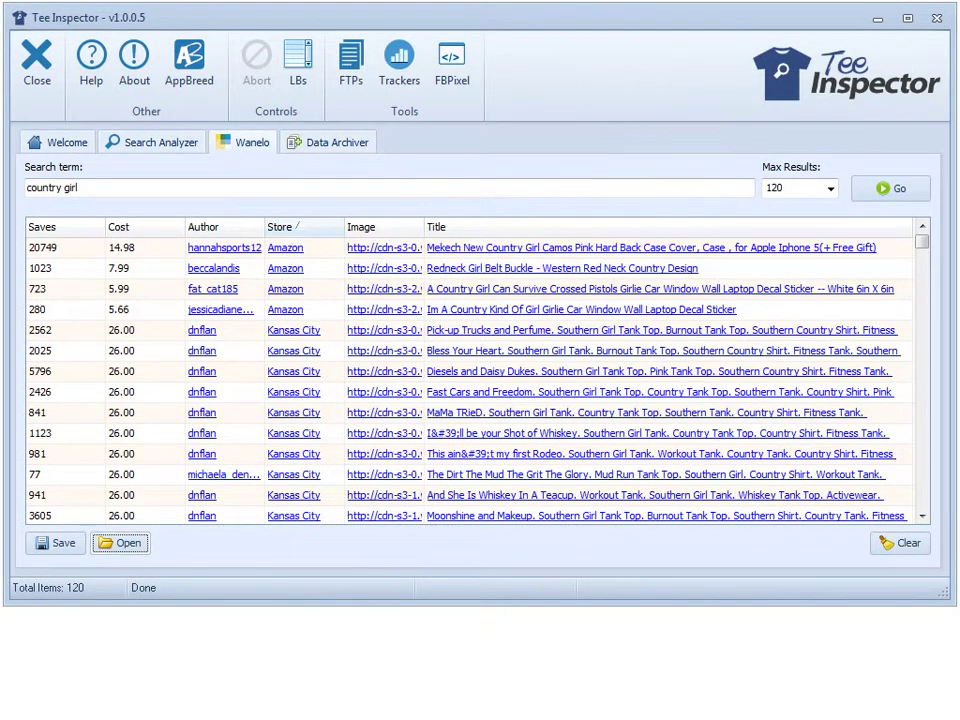
Review the save and open options for the results, and enlarge the window to show more rows
left_click(63, 548)
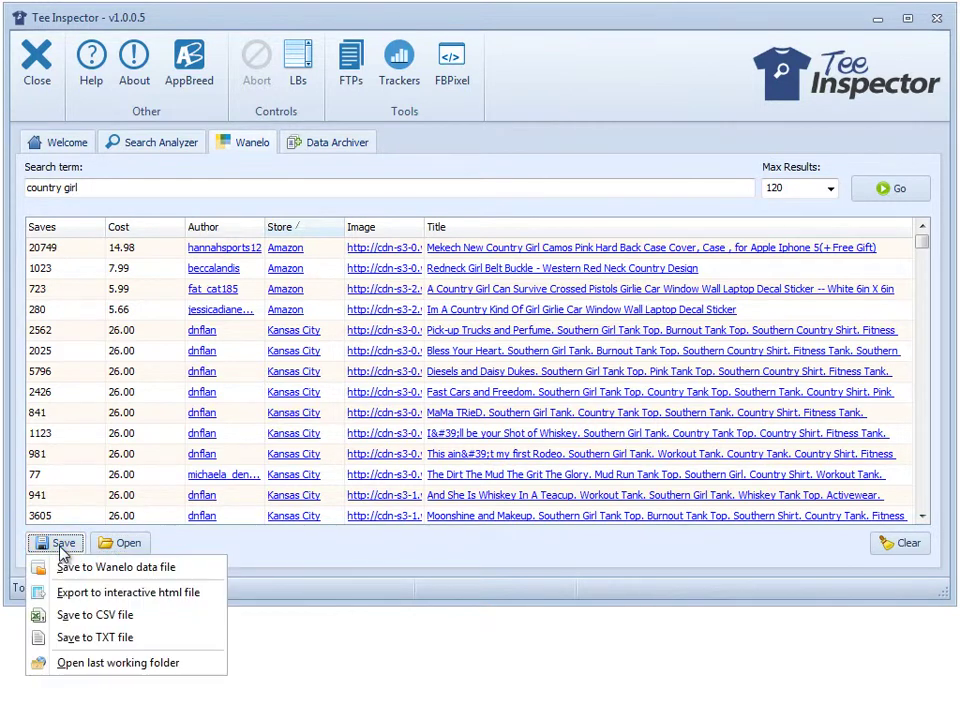
left_click(104, 663)
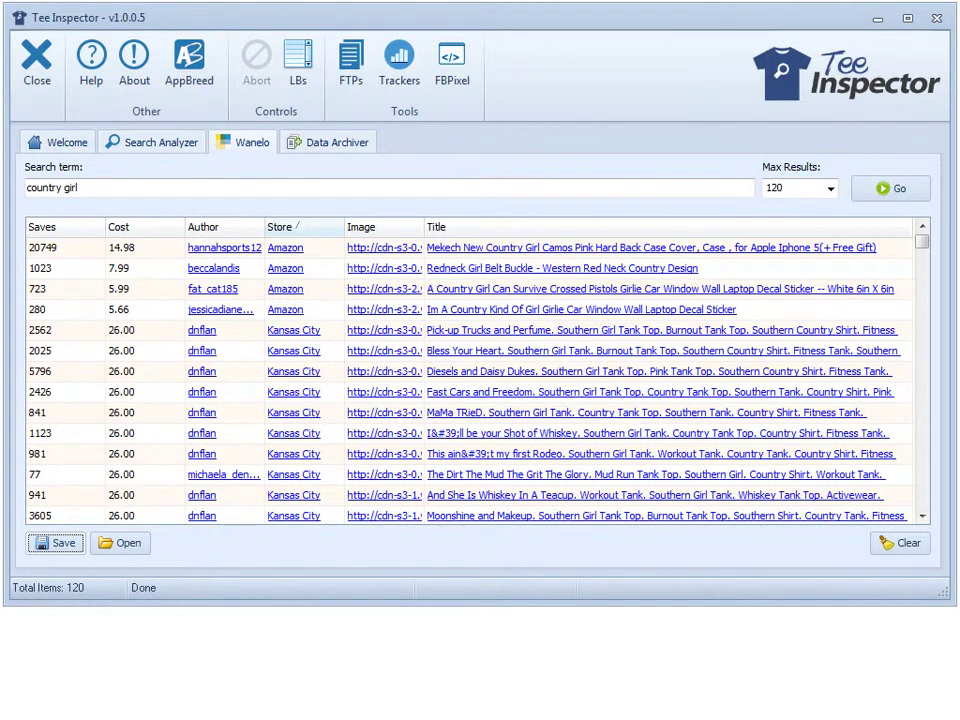
left_click(120, 545)
left_click(112, 613)
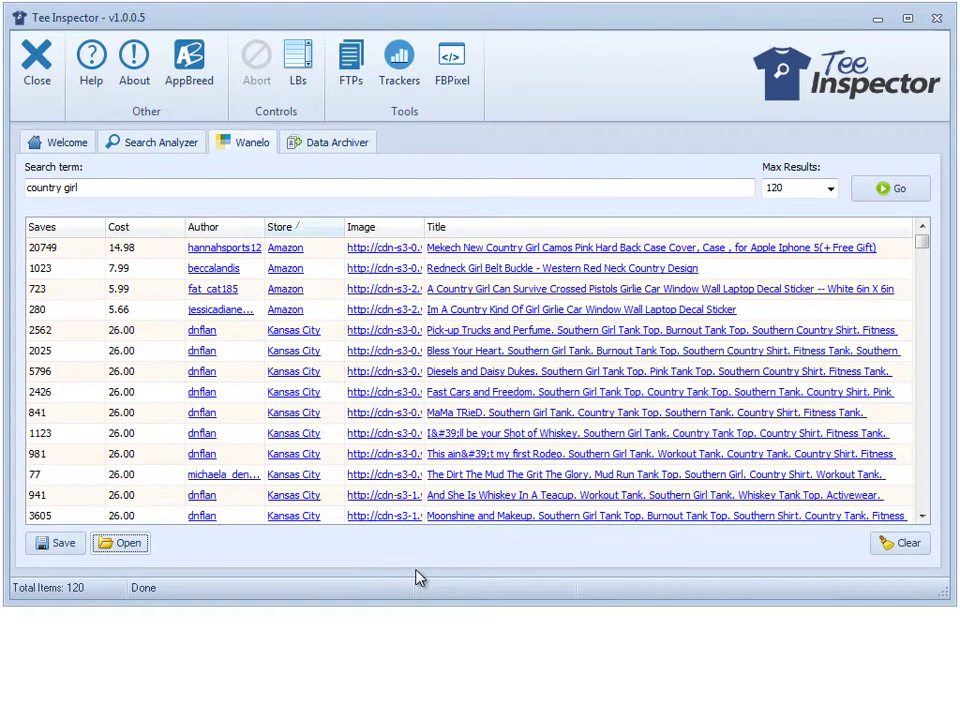
left_click_drag(425, 605, 443, 710)
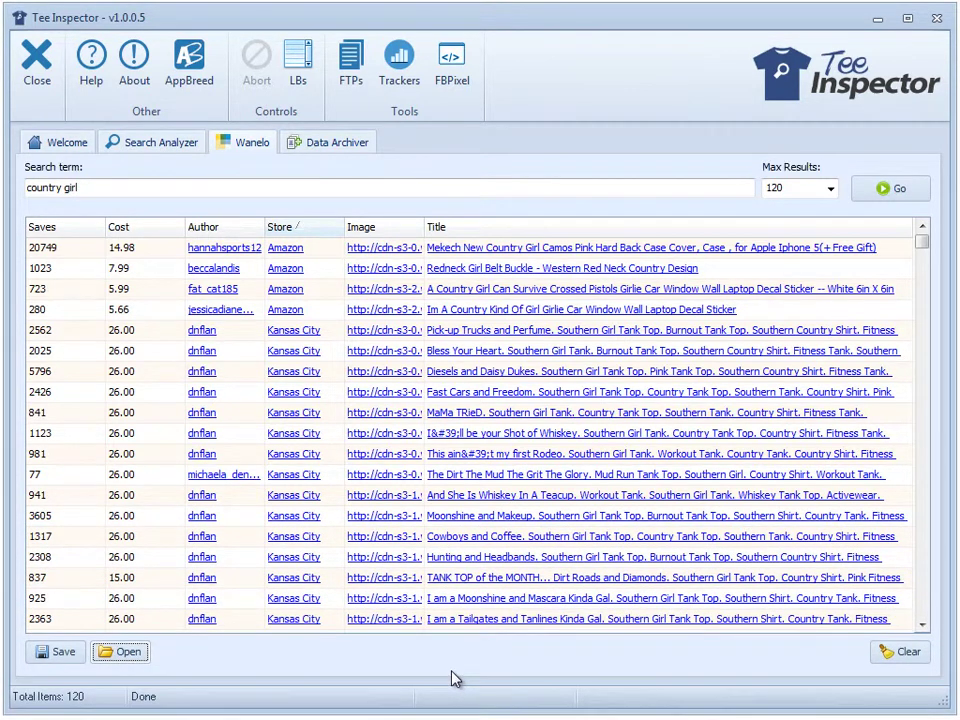